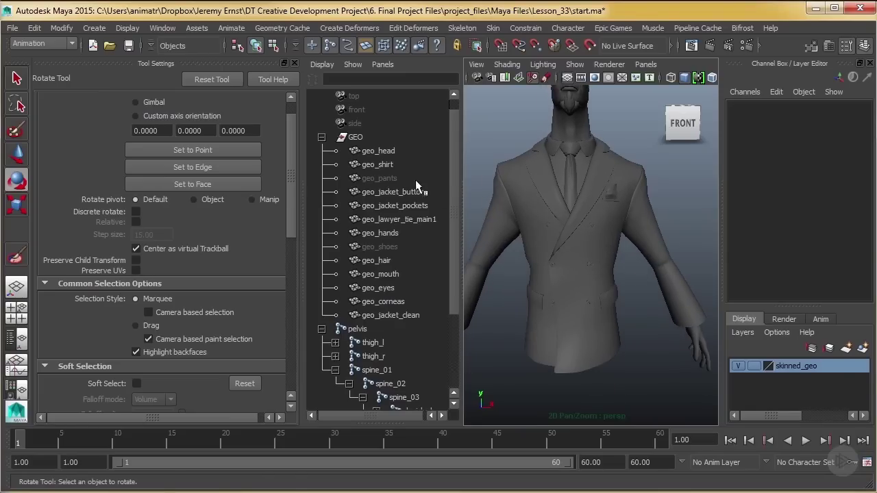
Unhide the geo_pants mesh.
left_click(414, 178)
key("shift+h")
left_click(677, 370)
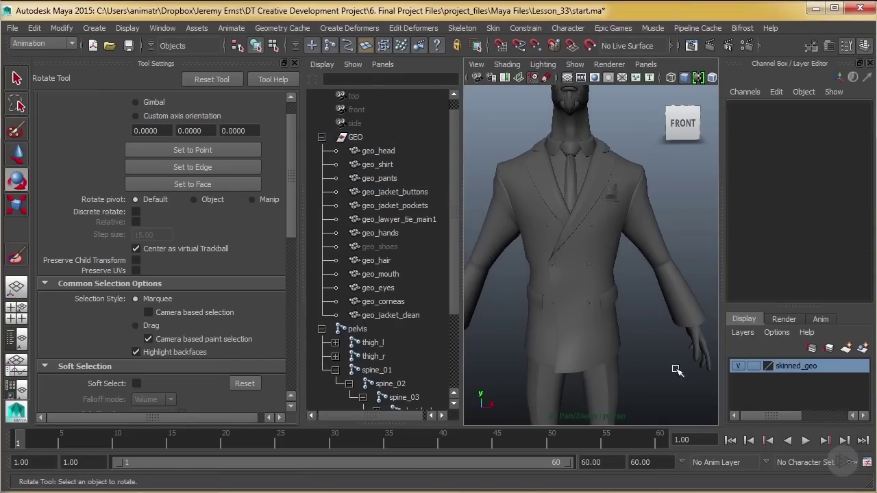
middle_click_drag(677, 370, 633, 243, "alt")
left_click_drag(632, 242, 595, 255, "alt")
middle_click_drag(665, 361, 588, 201, "alt")
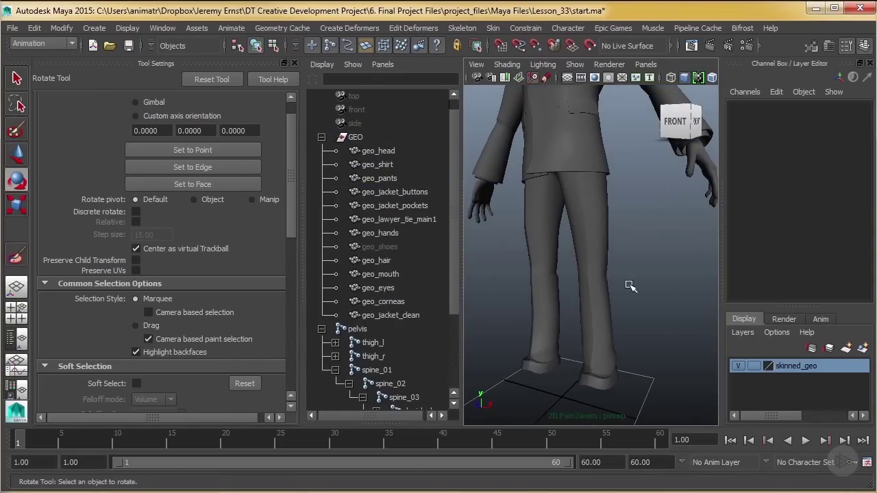
Turn on the display of joints in the perspective view, deselect the pants and enlarge that view.
left_click(582, 286)
left_click(575, 64)
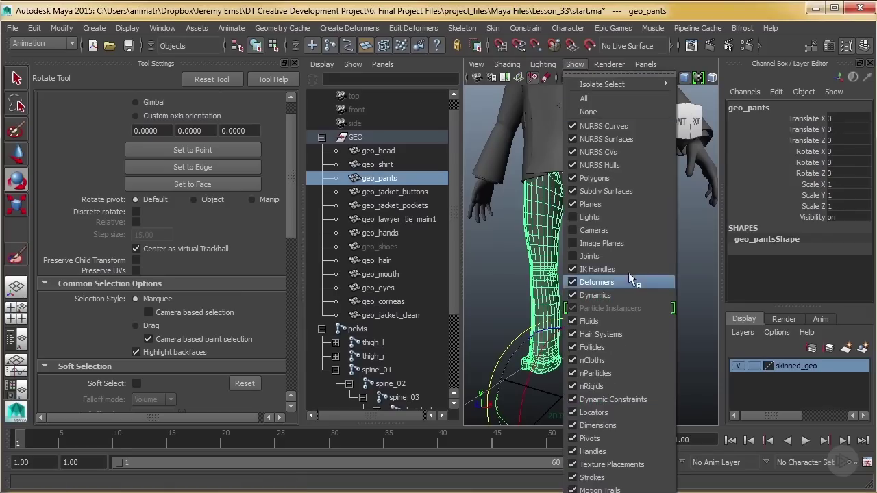
left_click(596, 283)
left_click(636, 283)
scroll(636, 283, "up", 2)
key("space")
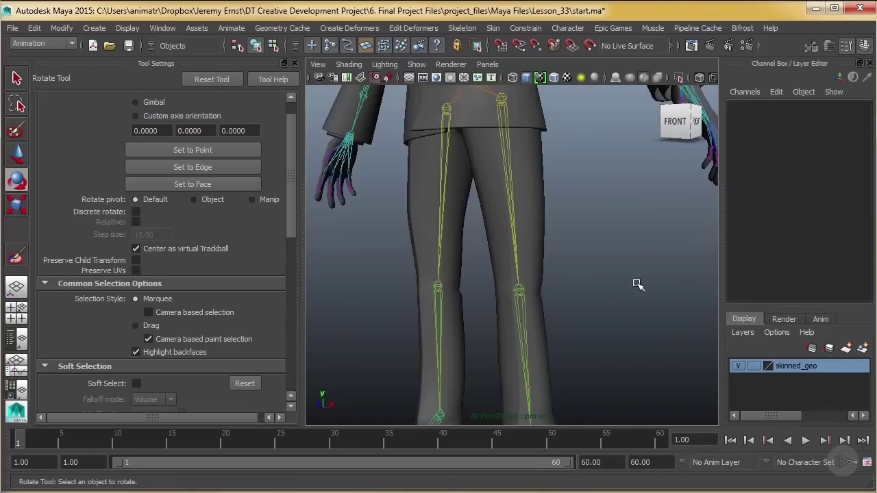
Examine the leg joints and the rest of the skeleton inside the suit from several angles.
scroll(532, 305, "down", 3)
middle_click_drag(515, 342, 517, 295, "alt")
left_click_drag(515, 295, 612, 298, "alt")
middle_click_drag(523, 255, 615, 328, "alt")
left_click_drag(615, 326, 546, 253, "alt")
scroll(545, 251, "down", 3)
middle_click_drag(548, 248, 572, 308, "alt")
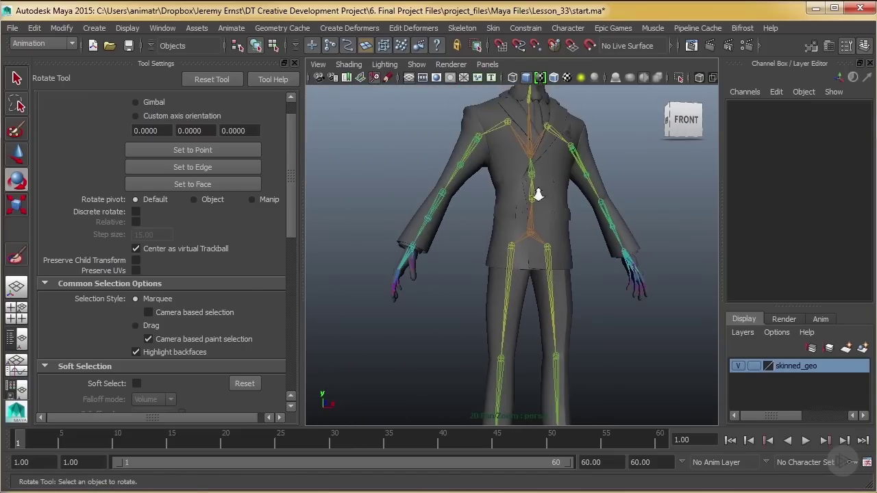
scroll(541, 198, "down", 5)
left_click_drag(605, 294, 603, 318, "alt")
scroll(586, 317, "up", 5)
middle_click_drag(603, 318, 592, 226, "alt")
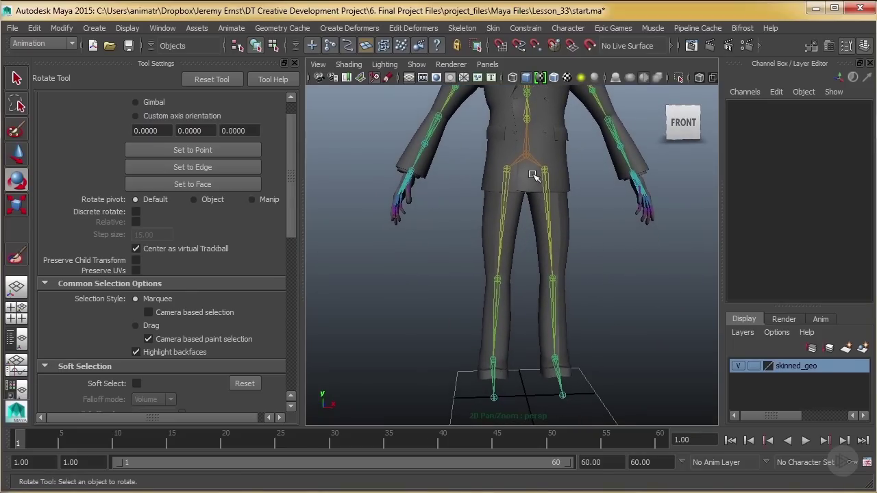
left_click_drag(655, 322, 623, 333, "alt")
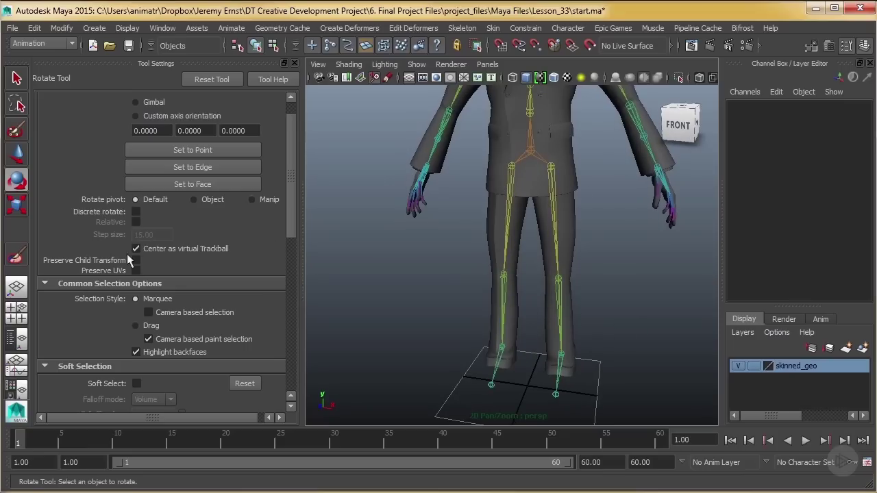
Bring back the Outliner beside the perspective view, with GEO and spine_01 collapsed and the whole thigh_l chain expanded.
left_click(17, 337)
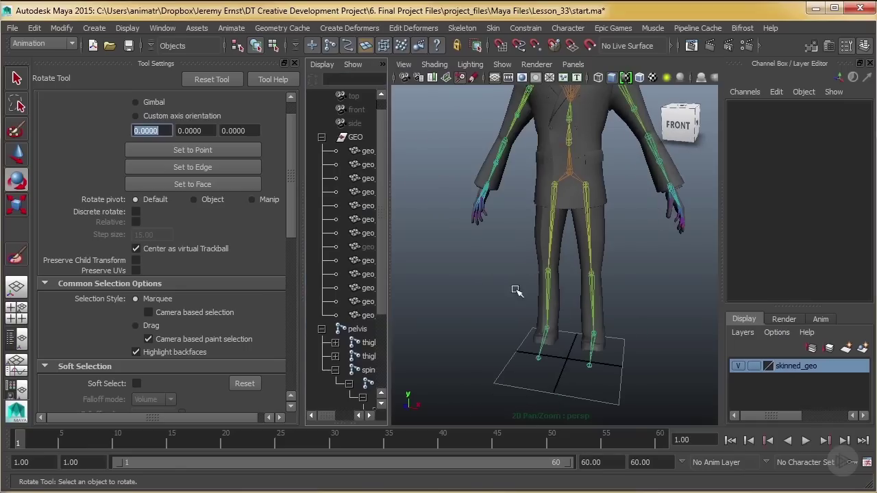
left_click(321, 138)
left_click_drag(385, 167, 457, 167)
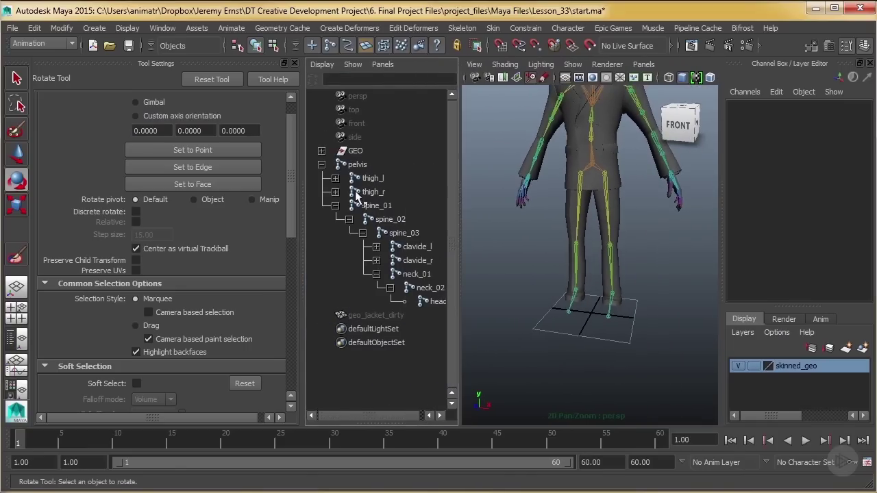
left_click(335, 206)
left_click(335, 178, "shift")
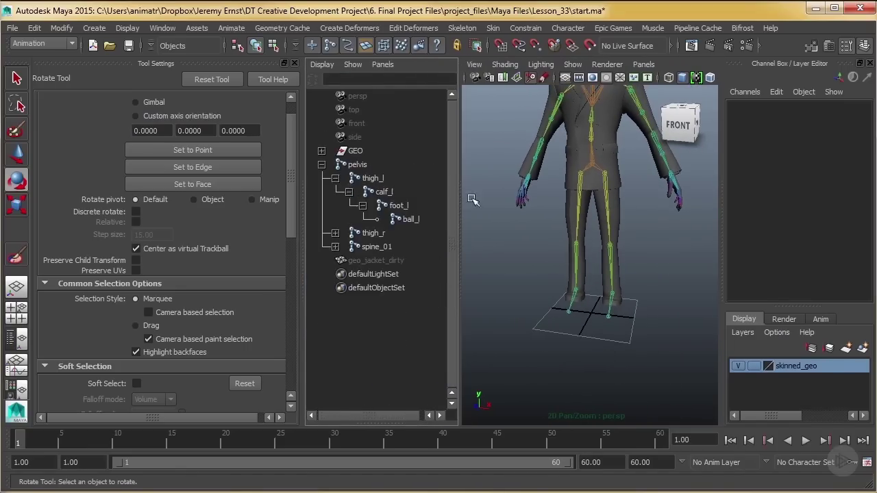
Duplicate the thigh_l joint and delete the calf_l chain beneath the copy.
left_click(390, 179)
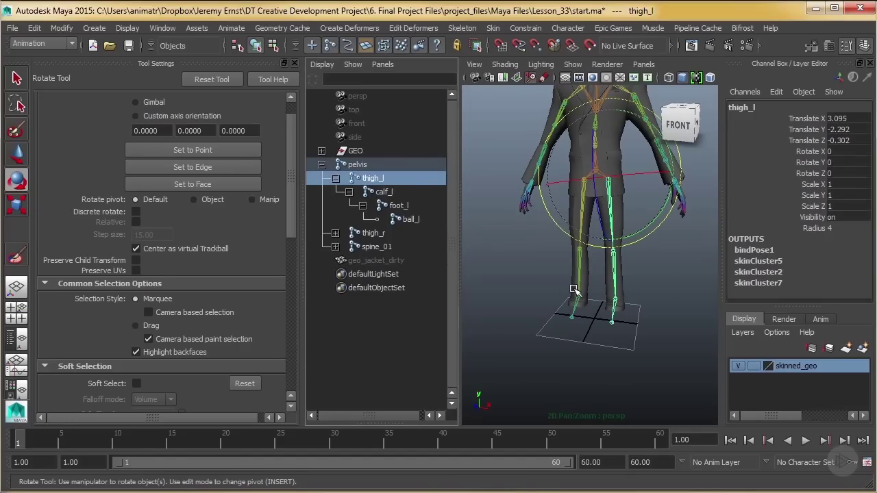
key("ctrl+d")
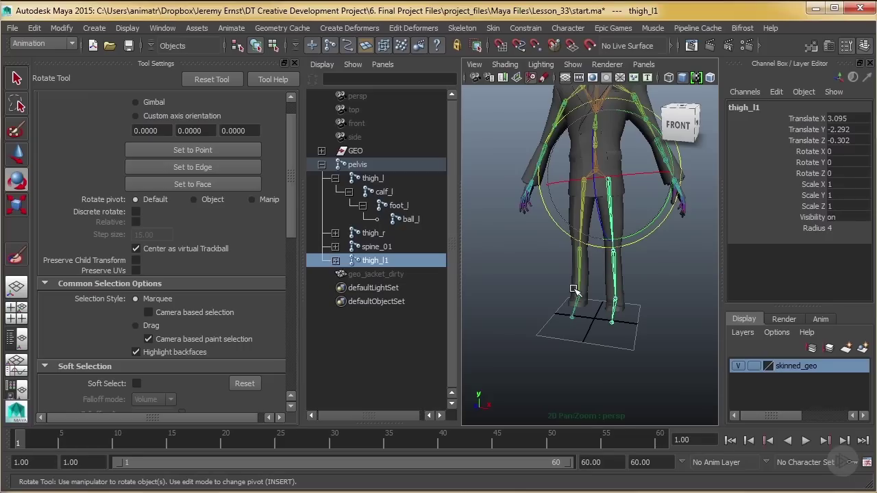
left_click(335, 261)
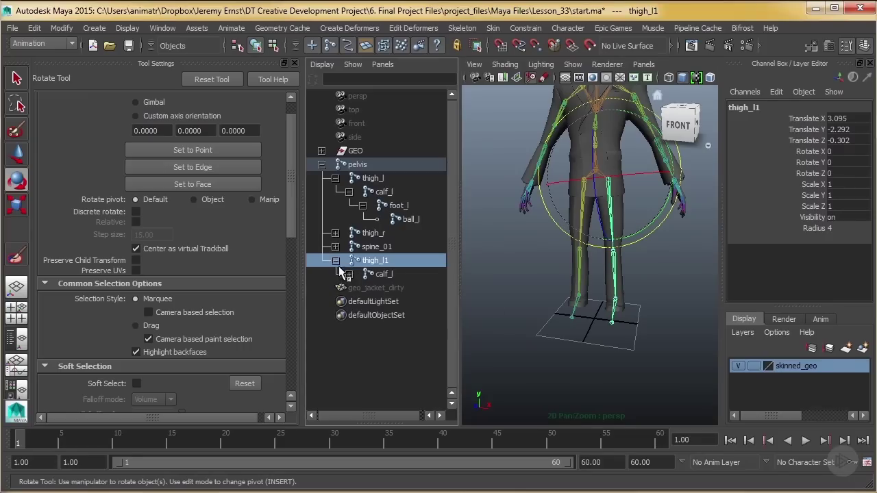
left_click(385, 275)
key("Delete")
Rename the duplicated thigh joint thigh_twist_l and parent it to thigh_l.
left_click(404, 261)
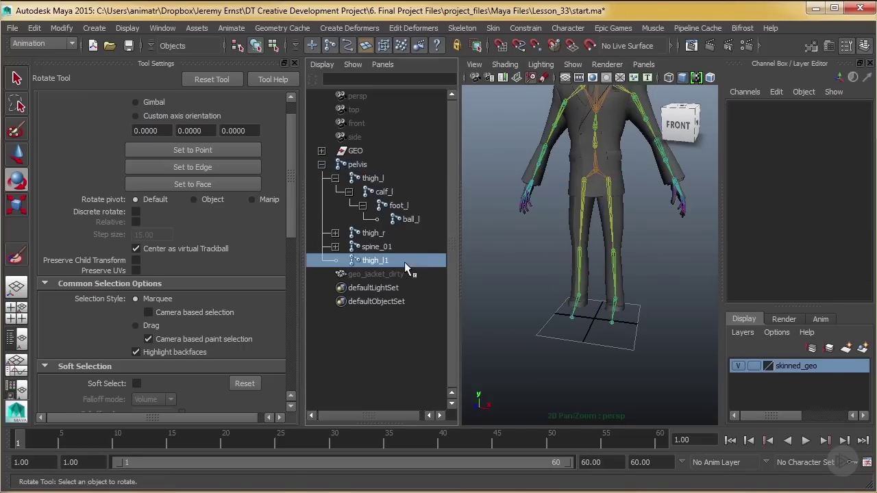
left_click(425, 250)
double_click(412, 262)
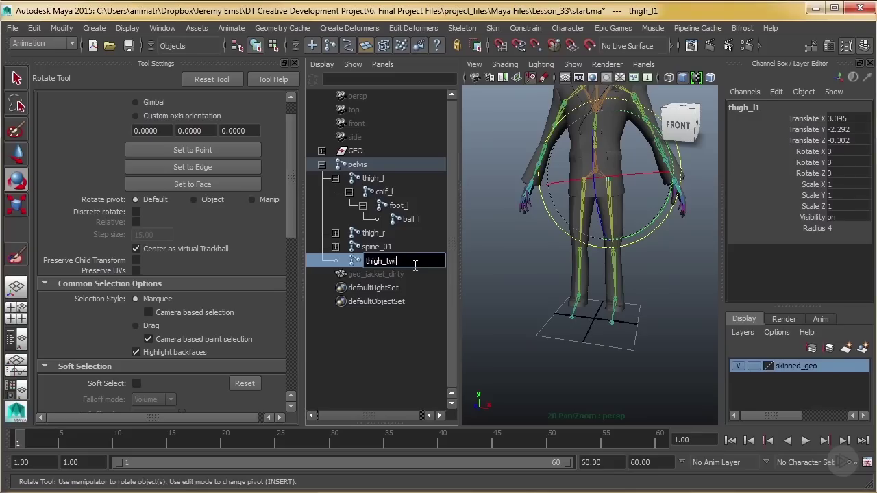
type("thigh_twist_l")
key("Return")
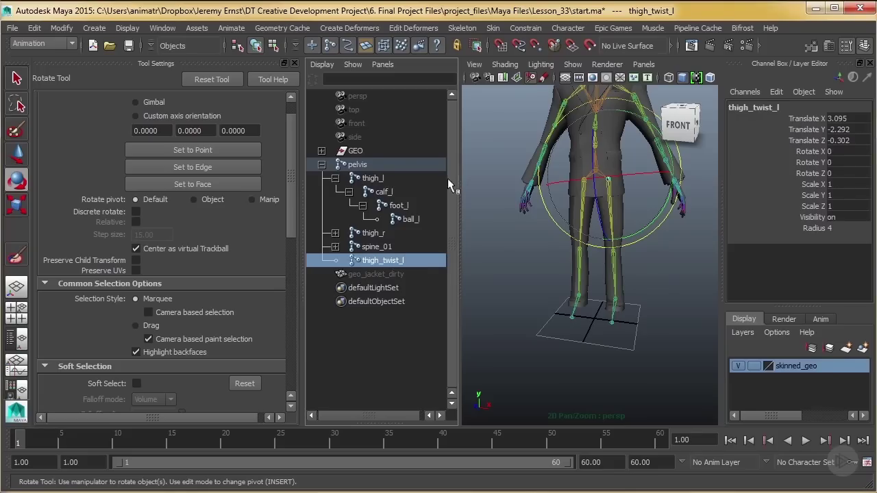
key("w")
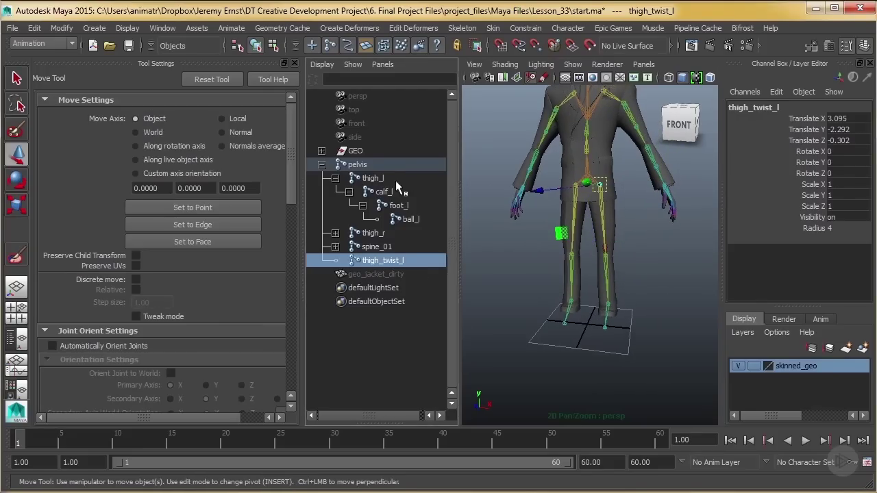
left_click(388, 178, "ctrl")
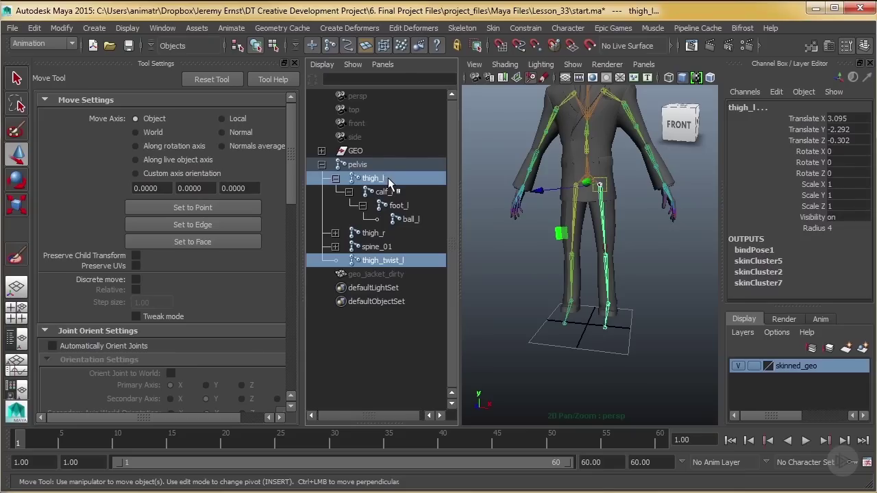
key("p")
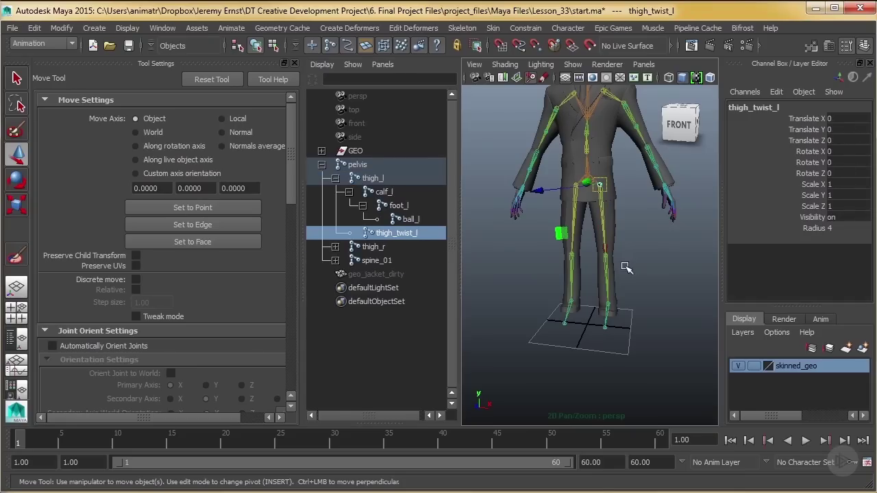
Offset thigh_twist_l down the thigh by setting its Translate X to 2.
left_click_drag(627, 267, 643, 263, "alt")
scroll(645, 261, "up", 5)
middle_click_drag(649, 245, 650, 258, "alt")
left_click(821, 121)
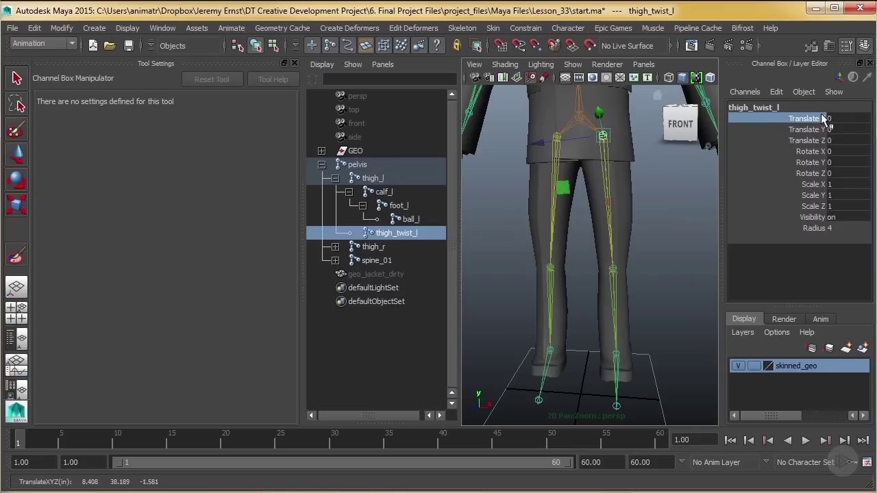
middle_click_drag(675, 171, 654, 198)
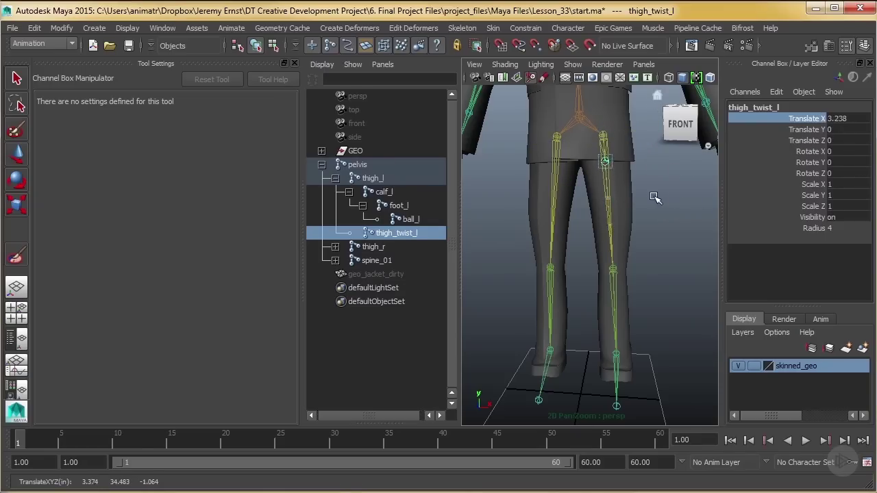
left_click(848, 118)
type("2")
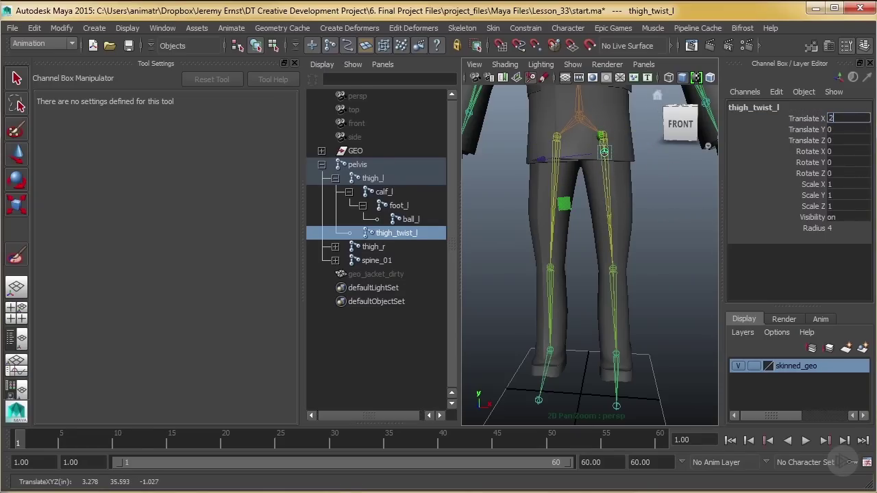
key("Return")
Try sliding thigh_twist_l nearer the hip to a Translate X of about 0.8, and set it back to 2.
left_click_drag(575, 226, 621, 239, "alt")
scroll(602, 206, "up", 3)
middle_click_drag(600, 204, 600, 364, "alt")
scroll(605, 307, "down", 2)
right_click_drag(604, 307, 598, 226, "alt")
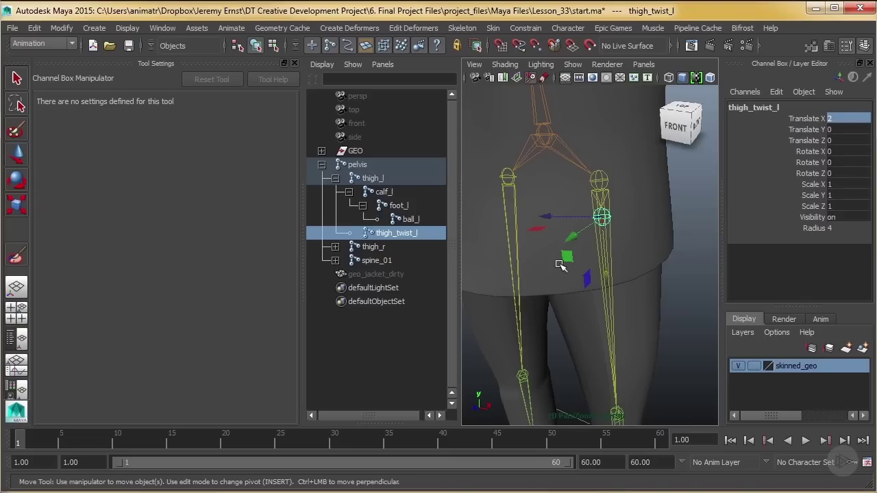
left_click_drag(647, 293, 615, 294, "alt")
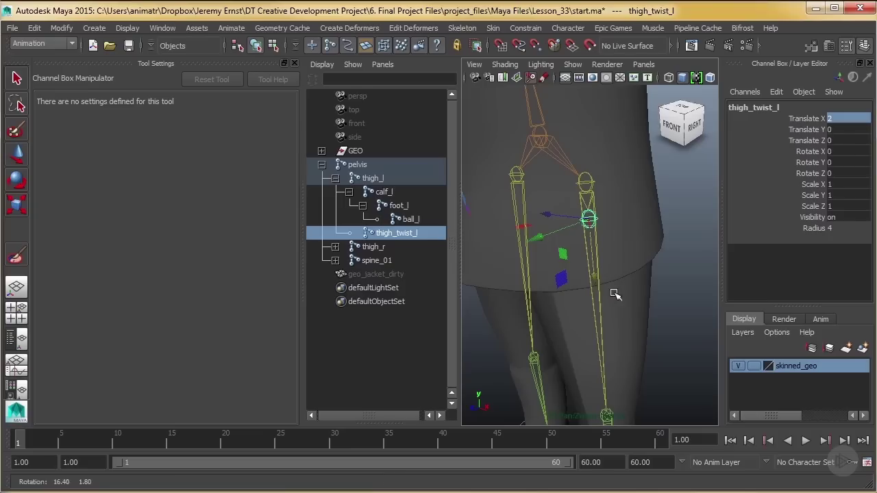
middle_click_drag(592, 277, 598, 260)
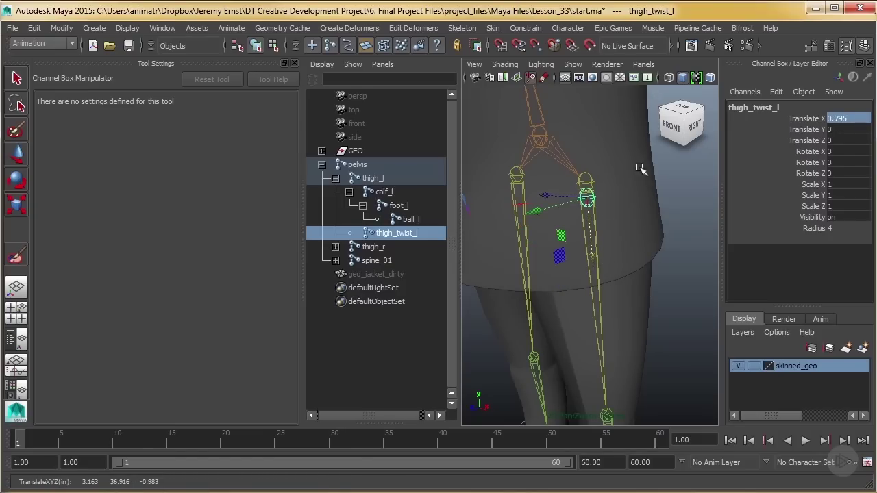
type("2")
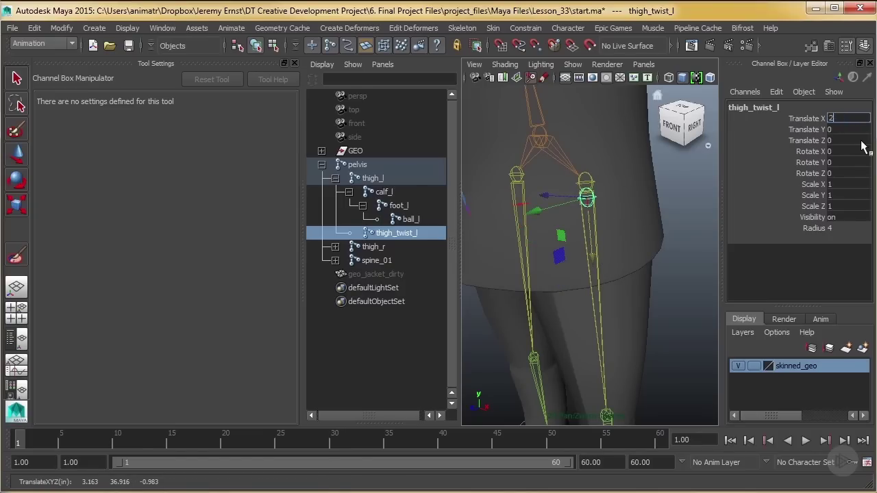
key("Return")
Duplicate the calf_l joint and delete the foot_l chain beneath the copy.
middle_click_drag(638, 239, 590, 195, "alt")
left_click_drag(590, 195, 660, 194, "alt")
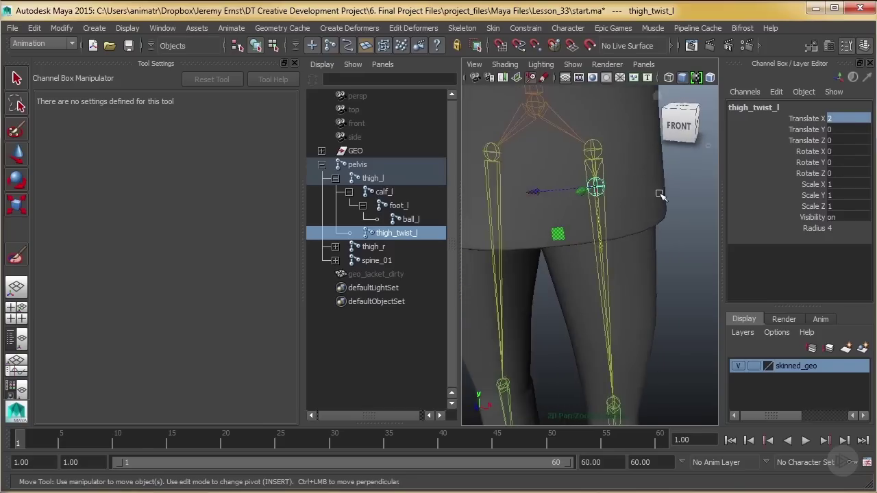
right_click_drag(660, 194, 627, 262, "alt")
left_click_drag(627, 262, 630, 319, "alt")
middle_click_drag(630, 319, 616, 284, "alt")
left_click_drag(617, 283, 612, 283, "alt")
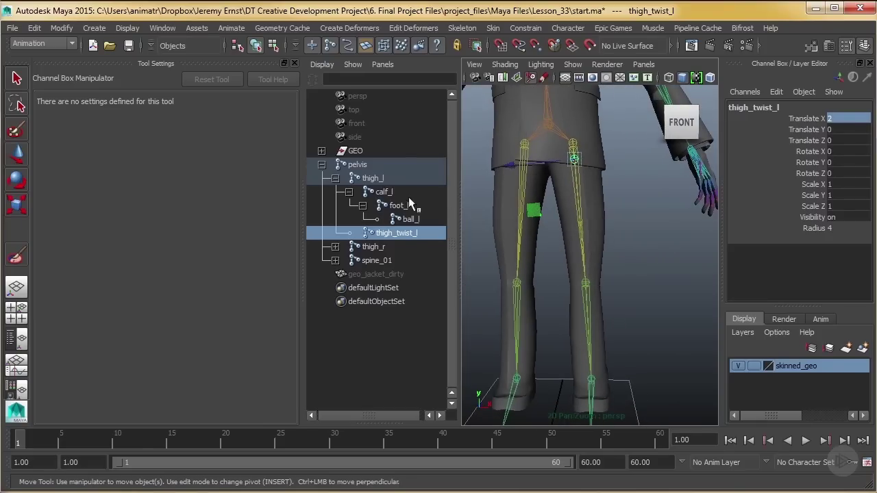
left_click(407, 194)
key("w")
middle_click_drag(626, 290, 639, 276, "alt")
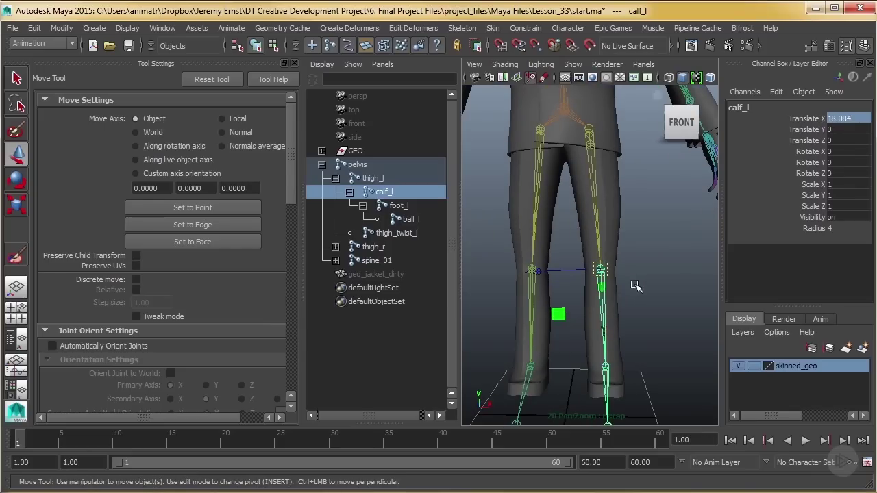
key("ctrl+d")
left_click(350, 248)
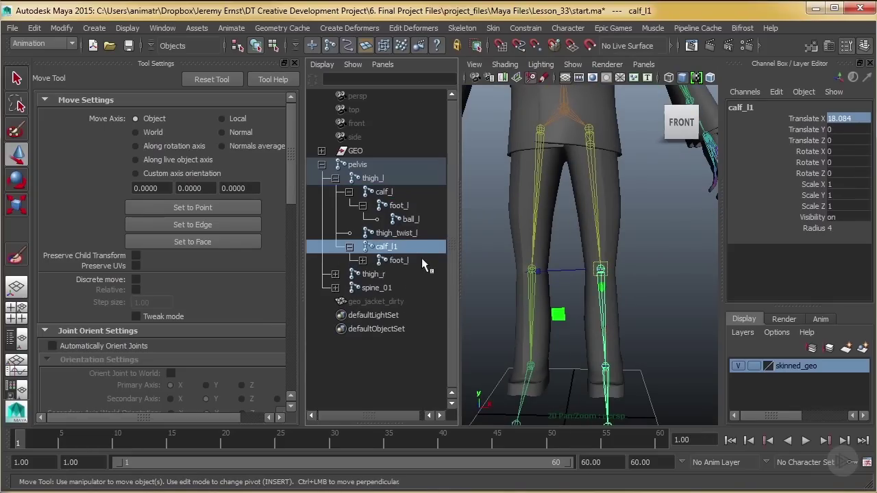
left_click(421, 258)
key("Delete")
double_click(414, 250)
left_click(405, 251)
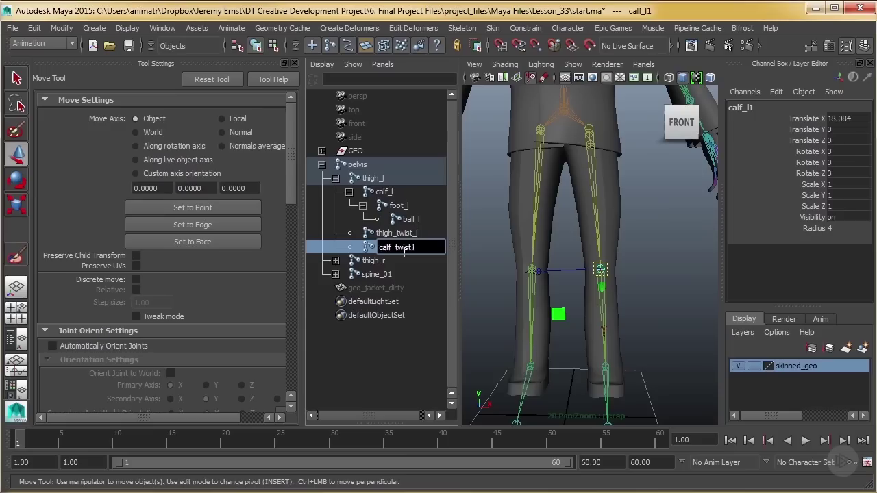
key("Escape")
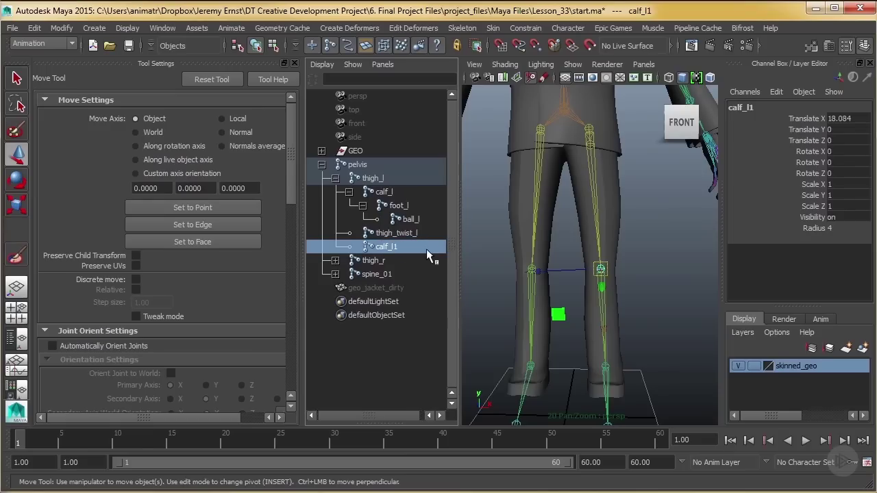
Rename the duplicated calf joint calf_twist_l and parent it to calf_l.
double_click(427, 249)
type("calf_twist")
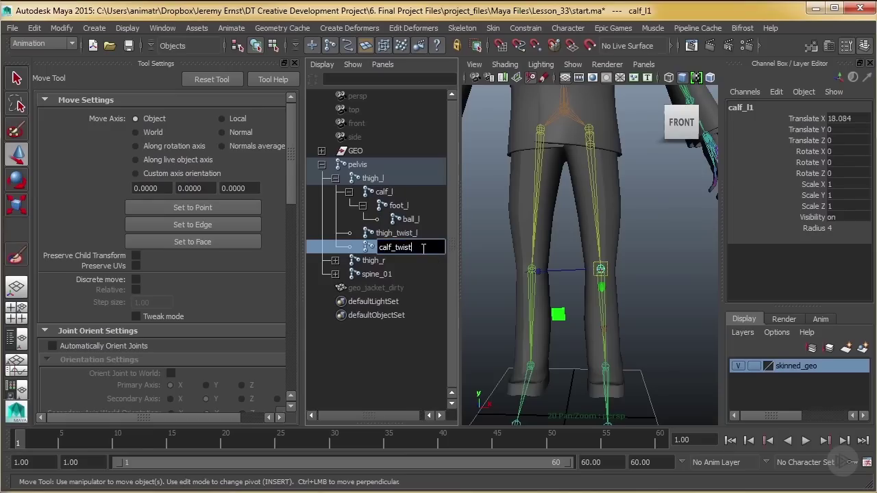
type("_l")
key("Return")
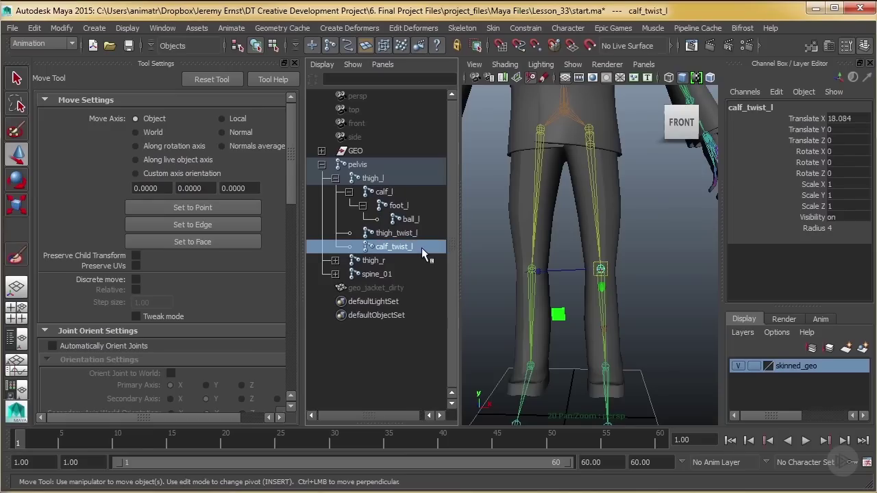
left_click(405, 190, "ctrl")
key("p")
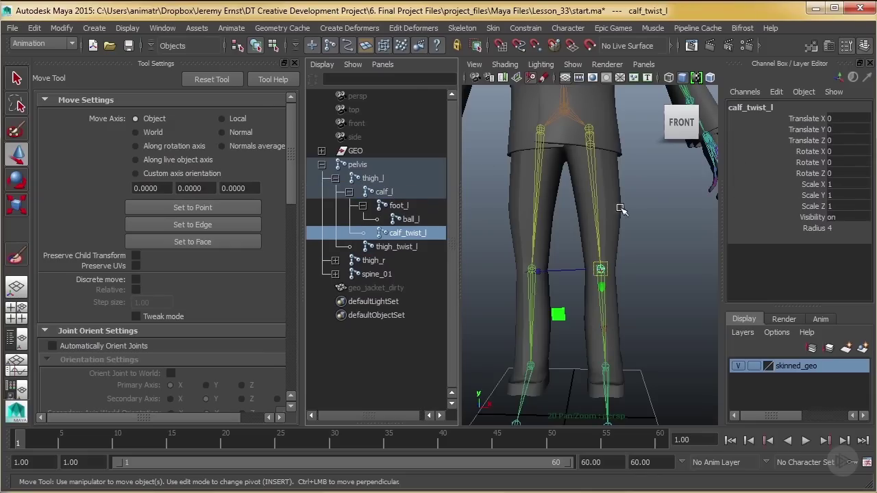
Slide calf_twist_l down the shin and set its Translate X to 8.
left_click(808, 126)
middle_click_drag(632, 261, 667, 319)
key("w")
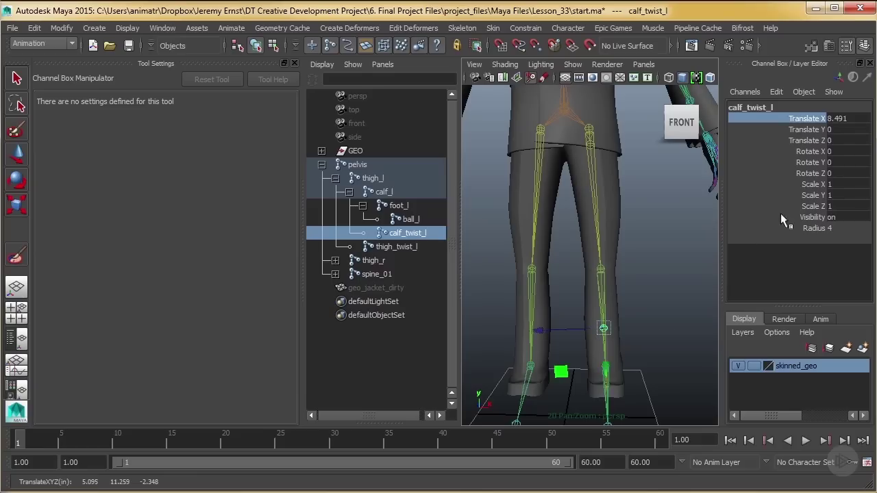
double_click(848, 119)
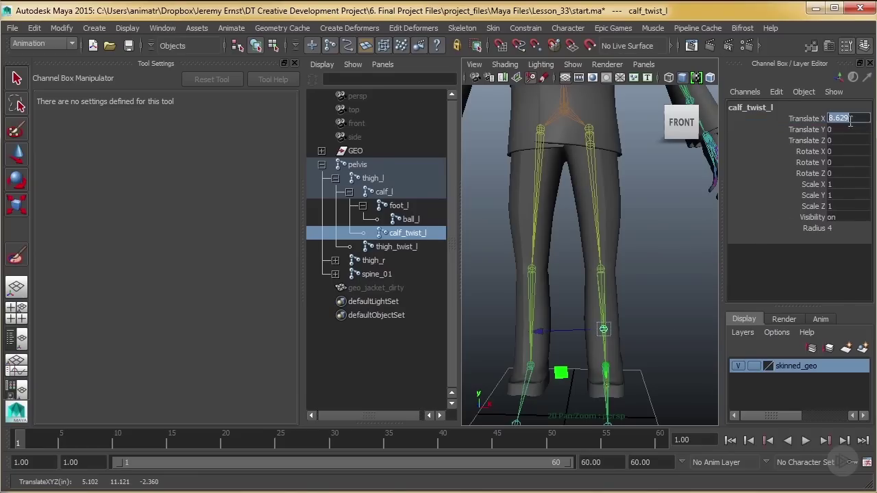
type("8")
key("Return")
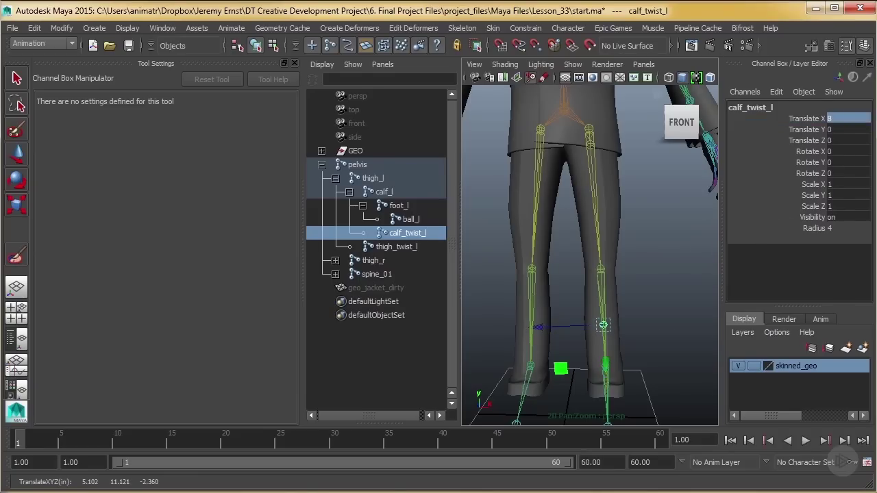
key("w")
left_click(665, 276)
left_click_drag(665, 276, 706, 302, "alt")
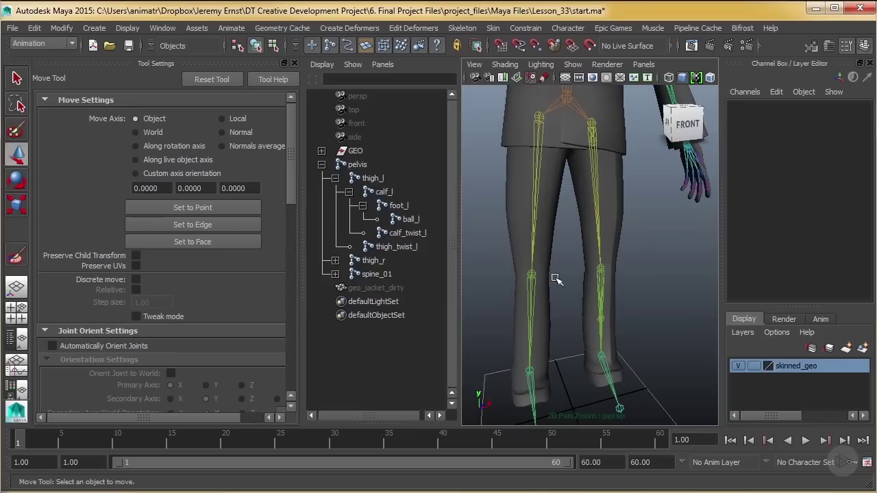
Duplicate the thigh_r joint and delete the calf chain beneath the copy.
left_click(335, 261)
left_click(380, 262)
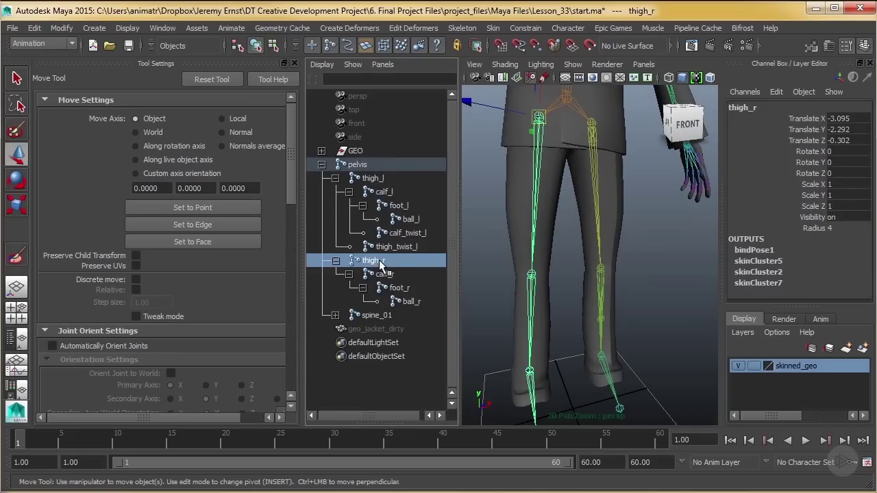
key("ctrl+d")
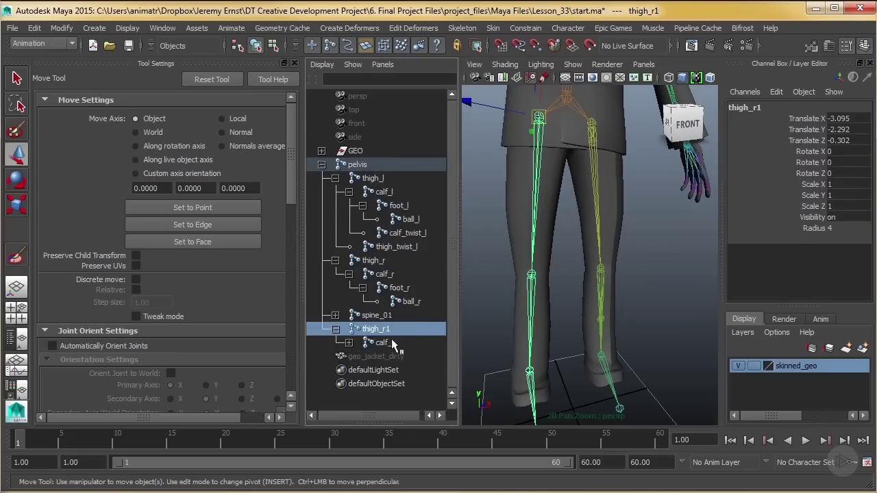
left_click(393, 341)
key("Delete")
Rename the duplicated right thigh joint thigh_twist_r.
double_click(408, 328)
left_click(414, 329)
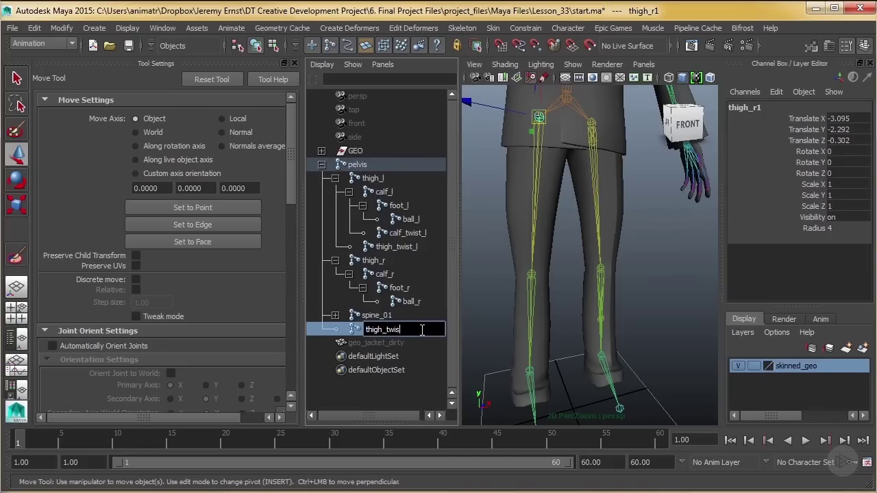
type("thigh_twist_r")
key("Return")
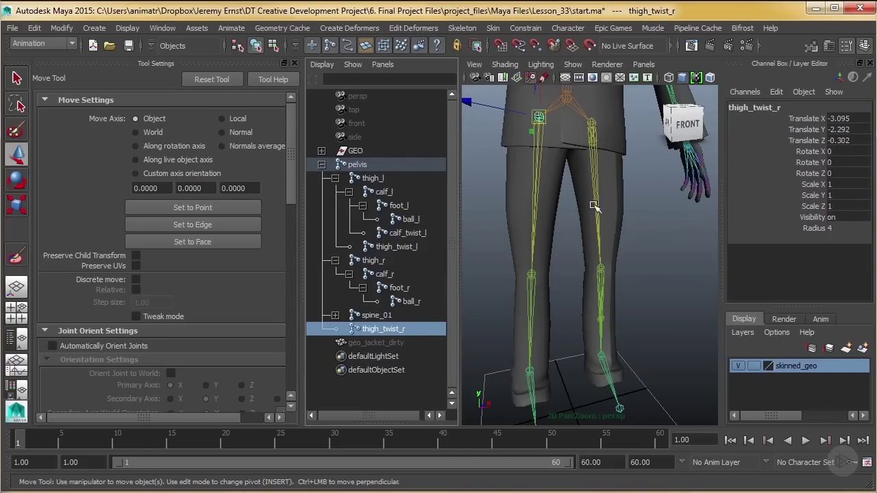
Parent thigh_twist_r to thigh_r and set its Translate X to -2.
left_click(397, 261, "ctrl")
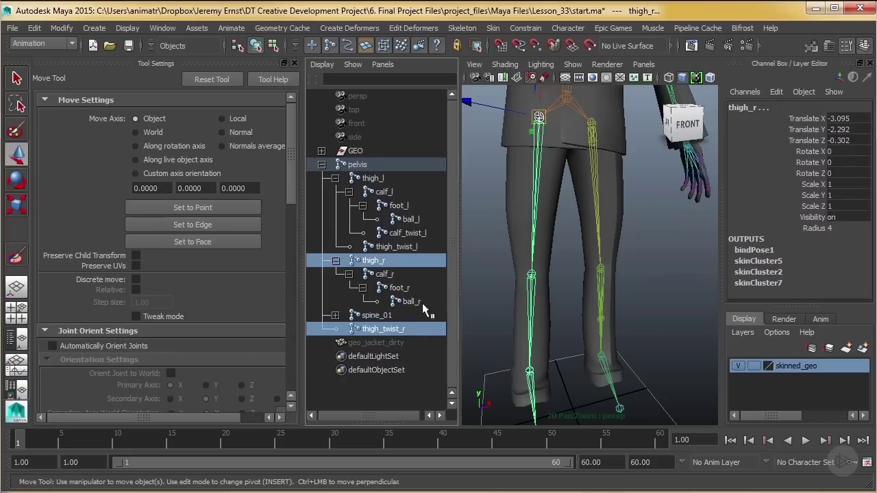
key("p")
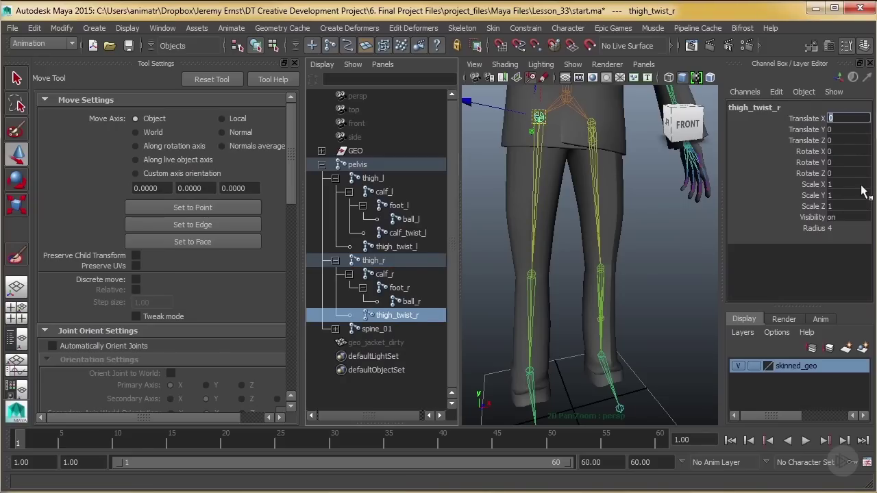
key("Return")
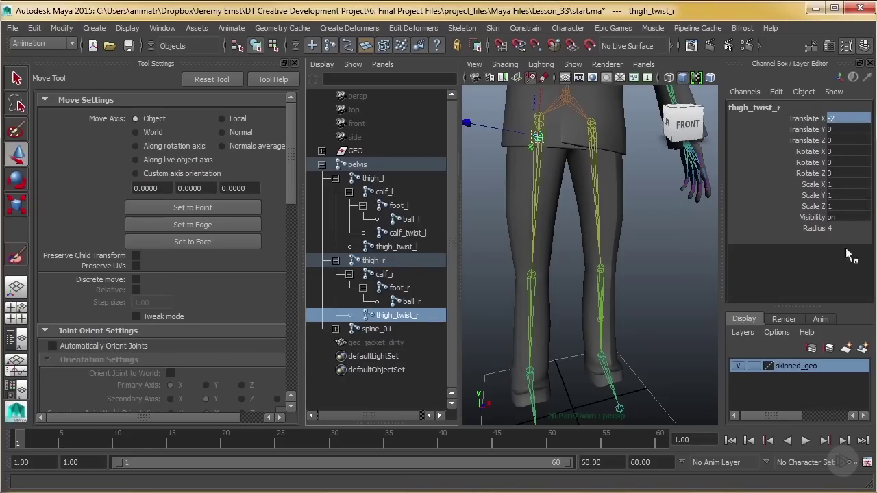
Duplicate the calf_r joint and delete the foot chain beneath the copy.
left_click_drag(612, 190, 595, 232, "alt")
left_click_drag(597, 271, 570, 261, "alt")
left_click_drag(528, 339, 459, 337, "alt")
left_click(388, 275)
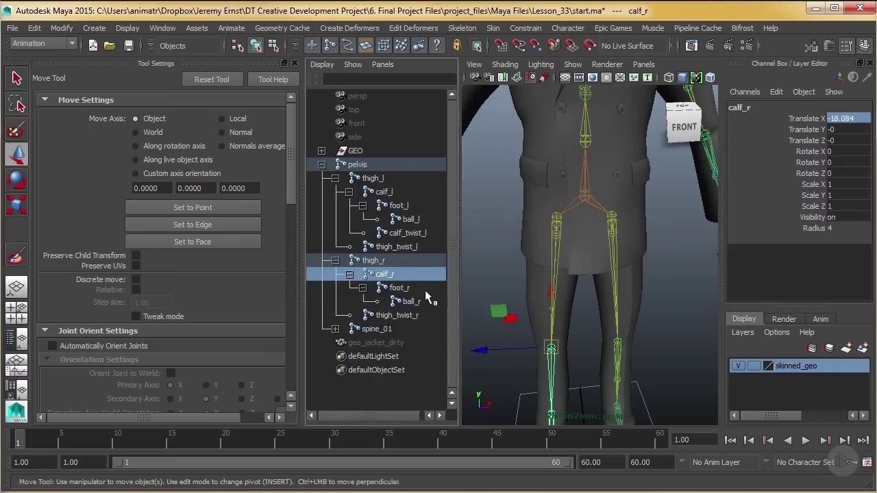
key("ctrl+d")
left_click(350, 330)
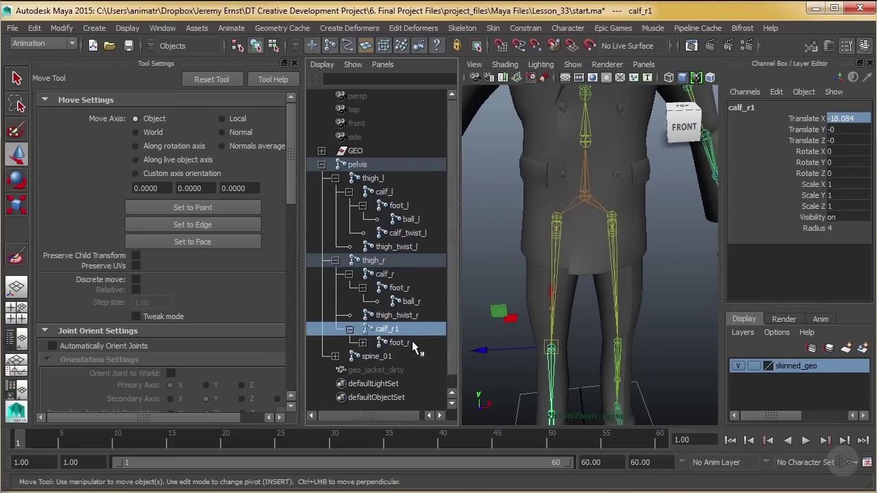
left_click(412, 341)
key("Delete")
Rename the duplicated right calf joint calf_twist_r.
left_click(399, 329)
double_click(403, 329)
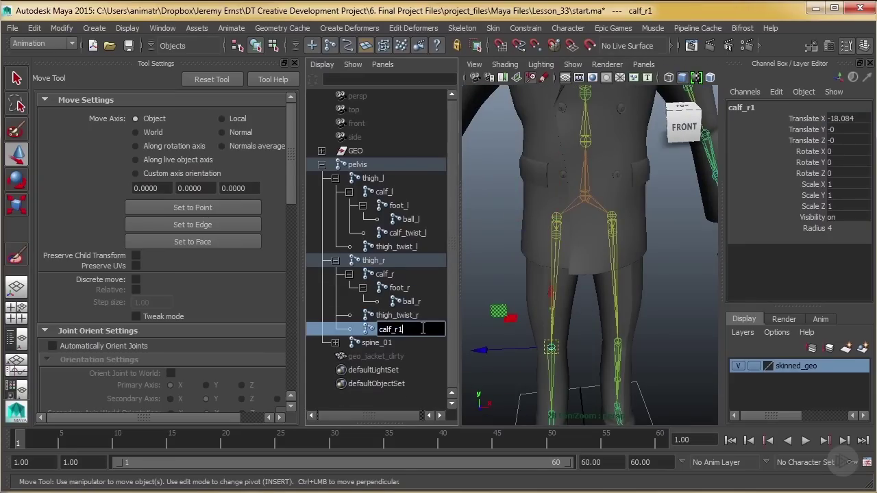
type("calf_twist_r")
key("Return")
Parent calf_twist_r to calf_r and set its Translate X to -8.
middle_click_drag(412, 287, 409, 273)
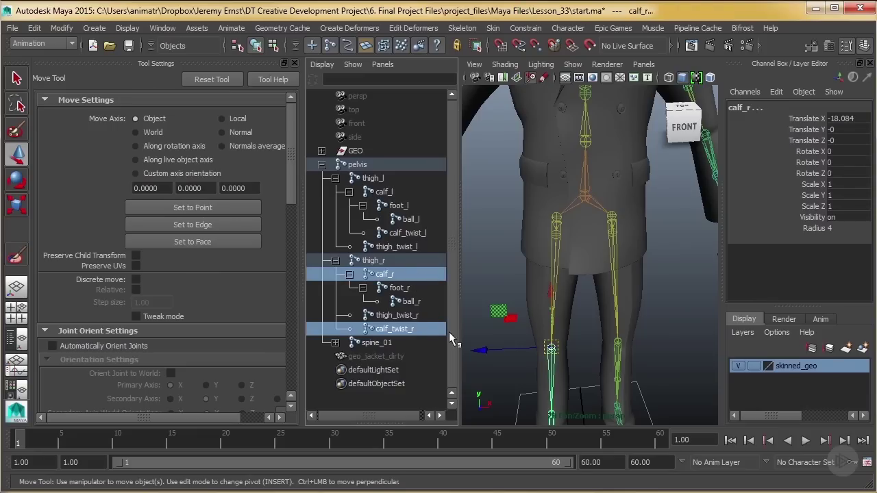
left_click(841, 122)
type("-8")
key("Return")
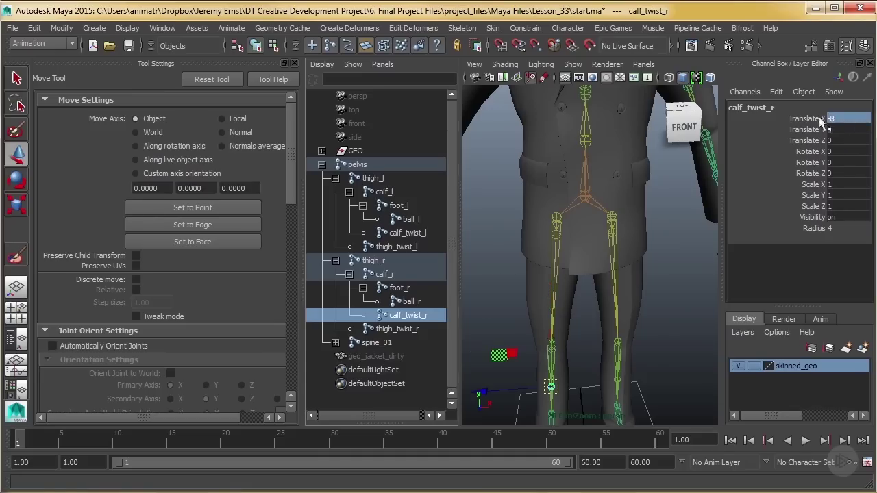
middle_click_drag(632, 351, 605, 271, "alt")
left_click_drag(605, 270, 599, 236, "alt")
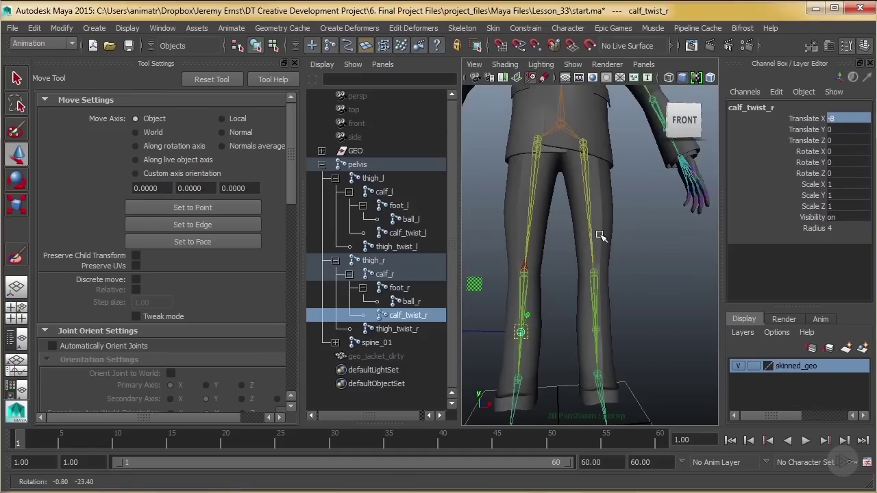
left_click(666, 293)
Smooth bind the pants mesh to the pelvis and both legs' thigh, calf, foot and twist joints, leaving out the ball joints.
scroll(679, 331, "down", 4)
scroll(662, 251, "up", 6)
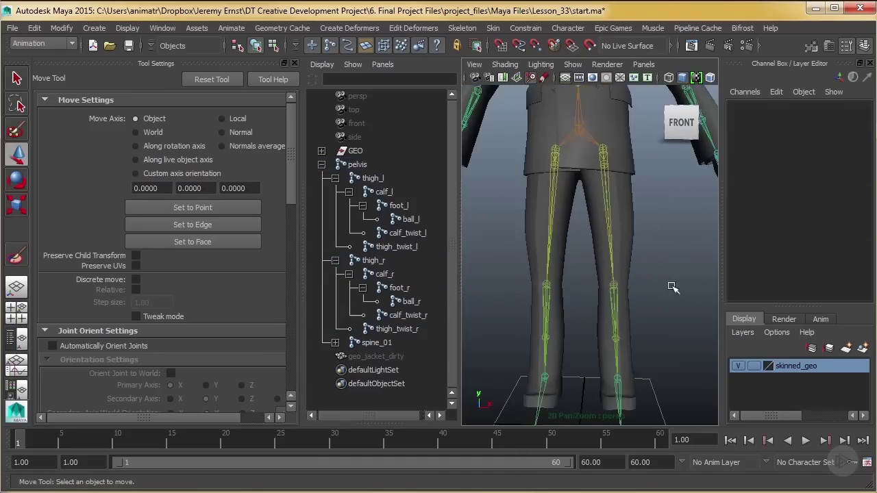
scroll(622, 288, "up", 2)
left_click(579, 241)
scroll(589, 233, "down", 5)
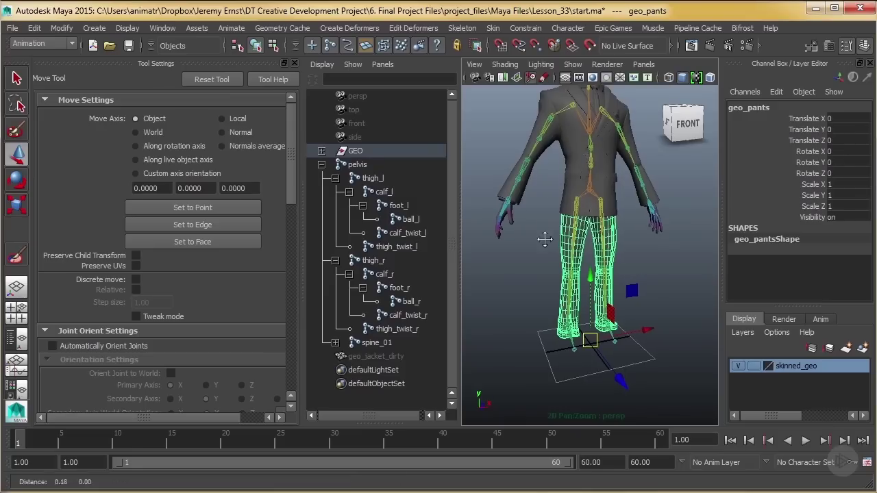
left_click(357, 166)
left_click_drag(393, 178, 429, 224, "shift")
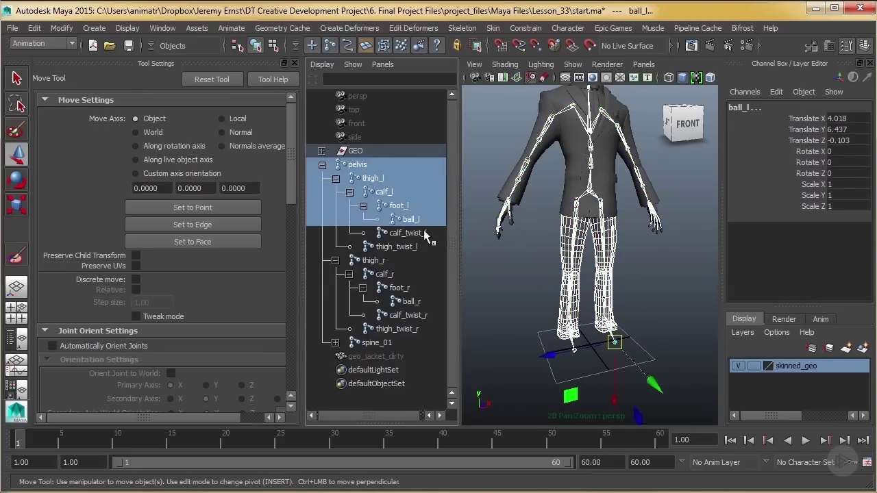
left_click(417, 221, "ctrl")
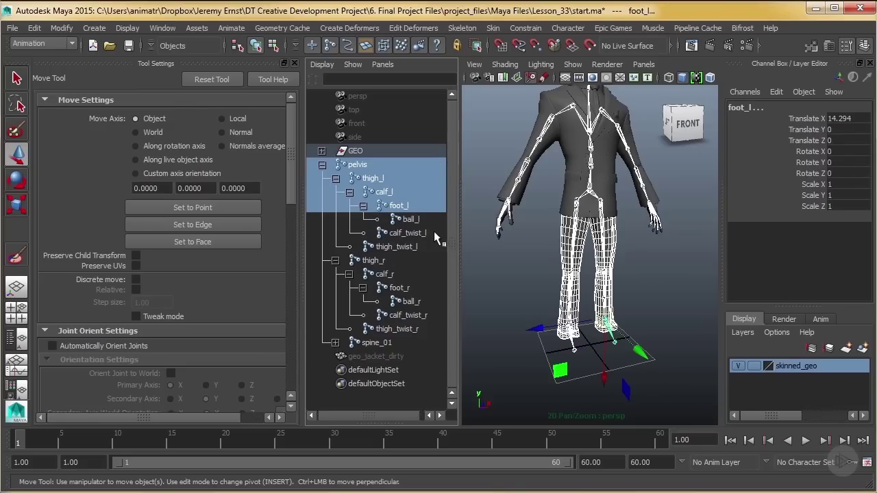
left_click_drag(427, 233, 432, 320, "ctrl")
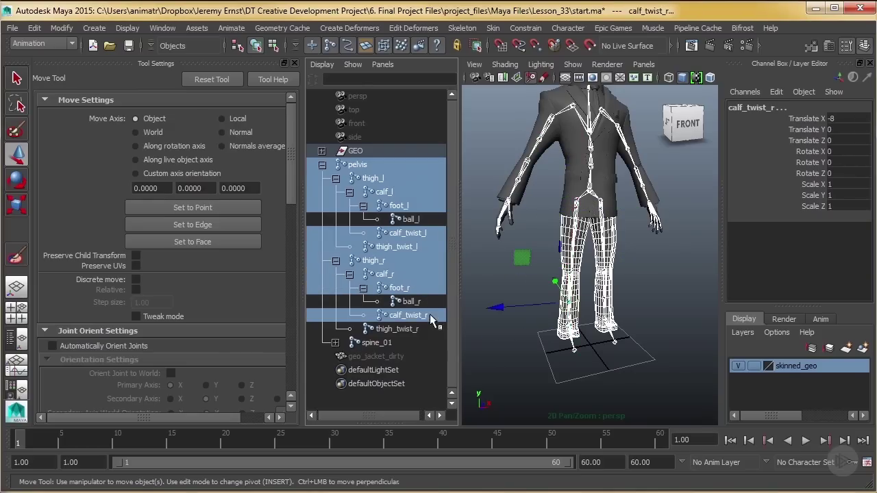
left_click(415, 329, "ctrl")
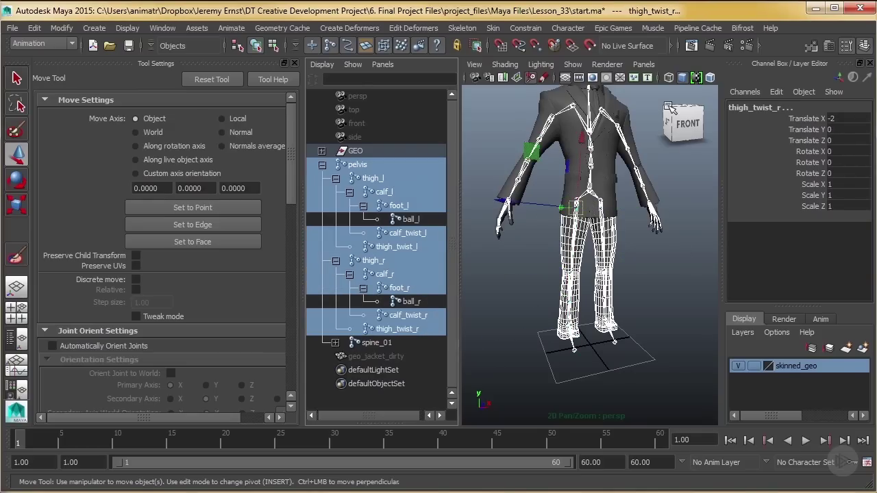
left_click(493, 27)
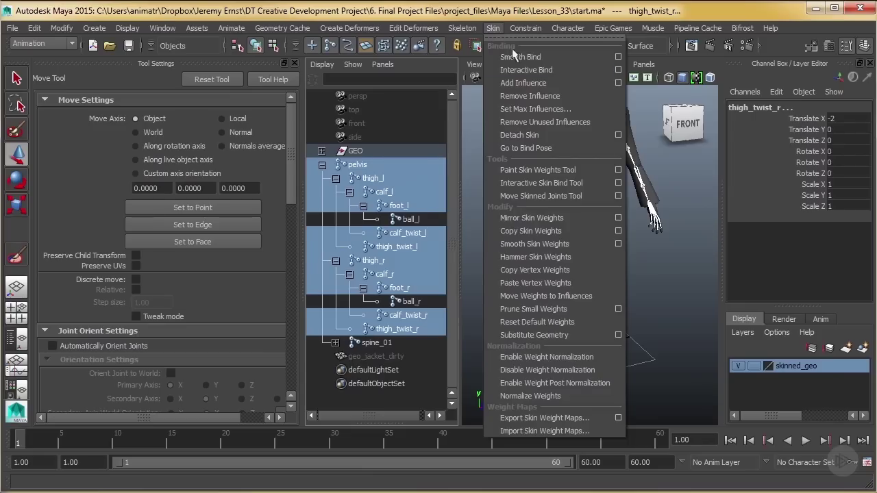
left_click(548, 60)
Hide the skinned_geo layer so only the pants and skeleton remain in view.
left_click(712, 372)
left_click(737, 369)
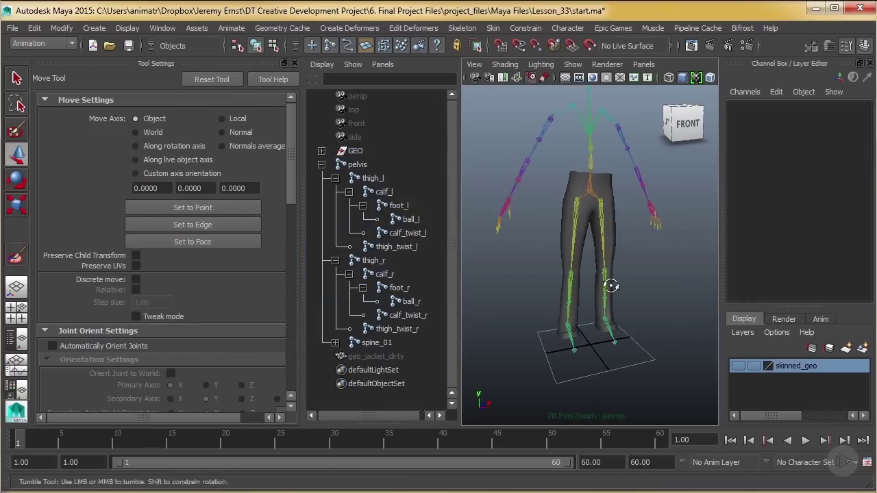
left_click_drag(610, 283, 553, 282, "alt")
right_click_drag(552, 281, 590, 236, "alt")
middle_click_drag(589, 236, 616, 326, "alt")
left_click_drag(626, 327, 677, 310, "alt")
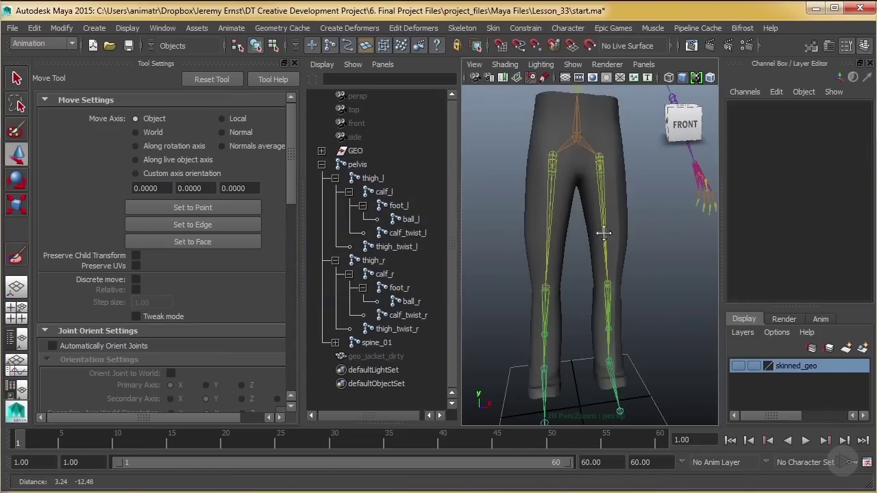
Start the Paint Skin Weights Tool on the pants and flood the pelvis influence with an Add value of 1.
left_click(616, 147)
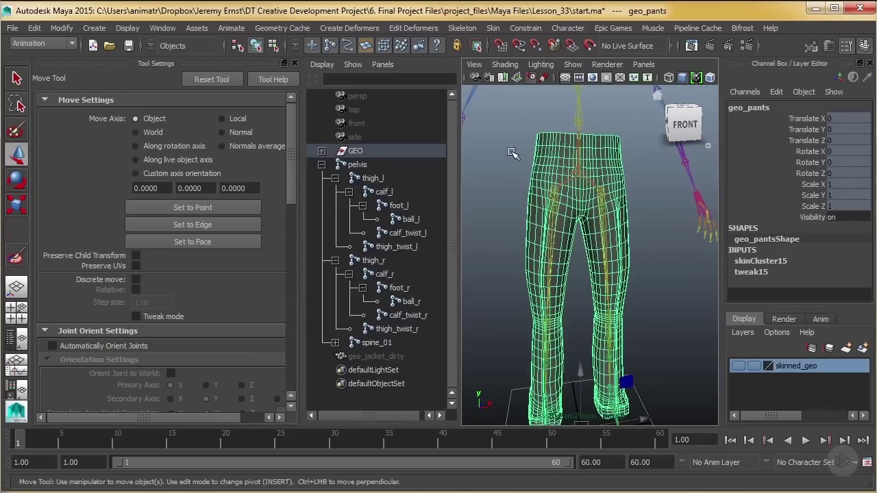
key("space")
right_click_drag(509, 159, 455, 227, "alt")
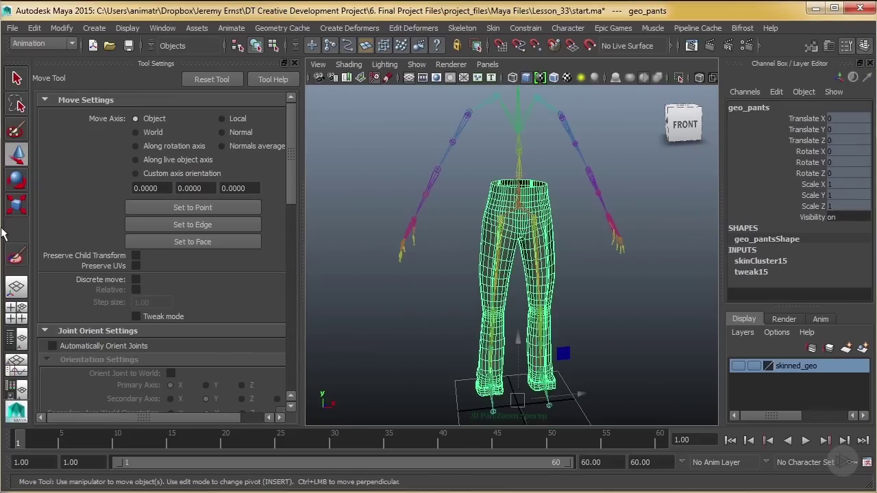
left_click(17, 256)
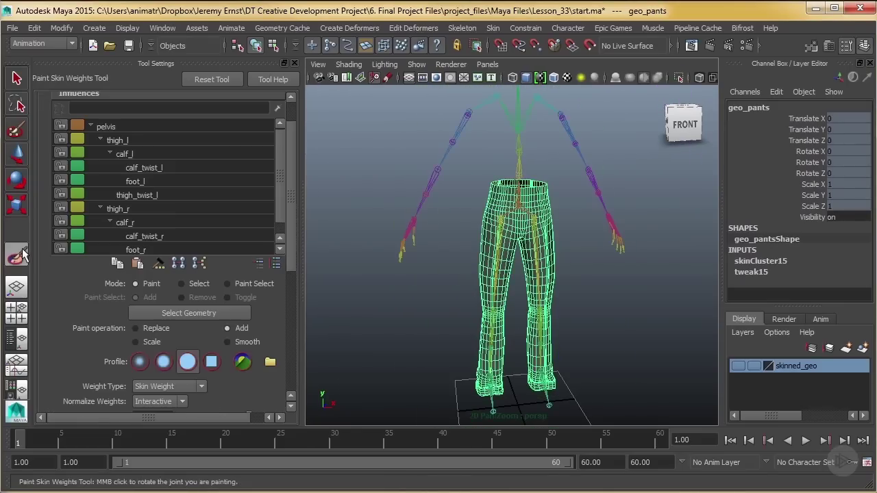
left_click(125, 127)
left_click_drag(290, 180, 291, 221)
left_click(189, 385)
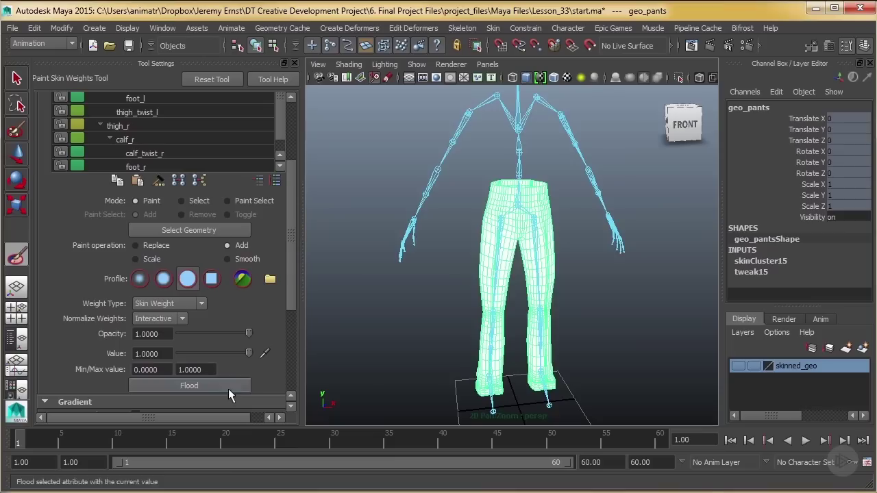
Leave weight painting and switch the pants mesh to vertex selection.
left_click_drag(507, 319, 589, 337, "alt")
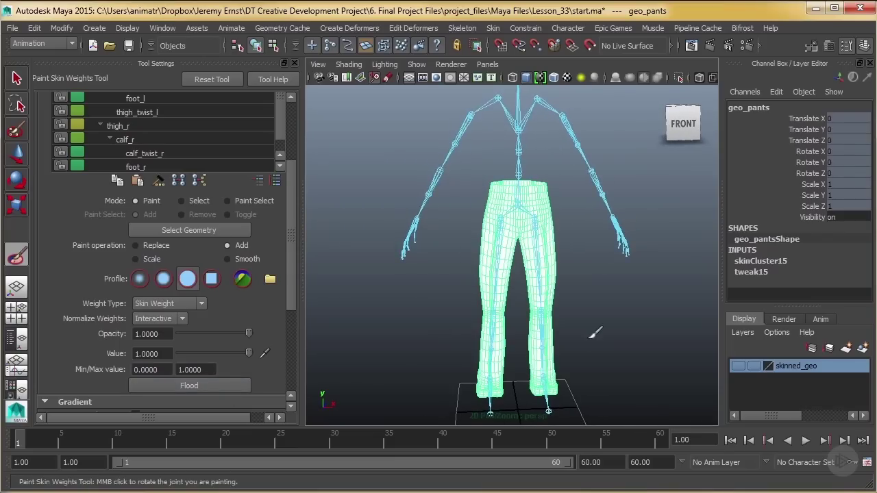
scroll(557, 319, "up", 4)
middle_click_drag(555, 316, 527, 243, "alt")
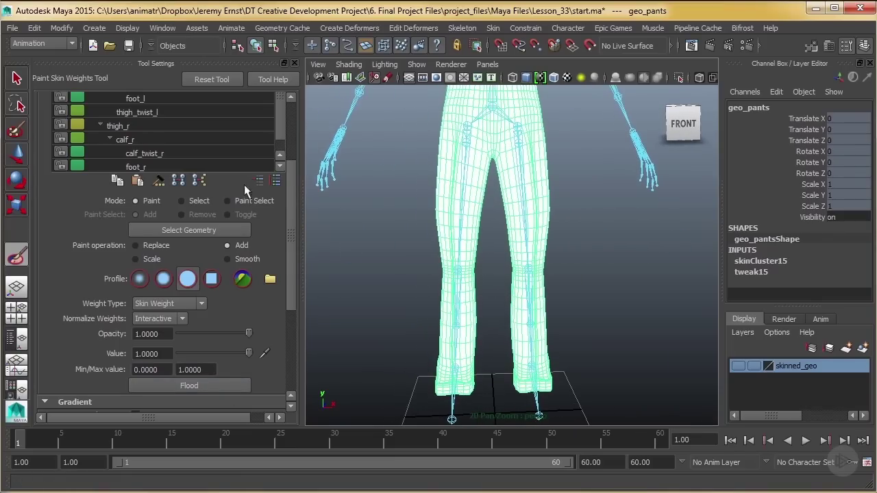
left_click_drag(295, 200, 294, 180)
middle_click_drag(578, 305, 572, 295, "alt")
right_click_drag(571, 295, 513, 157, "alt")
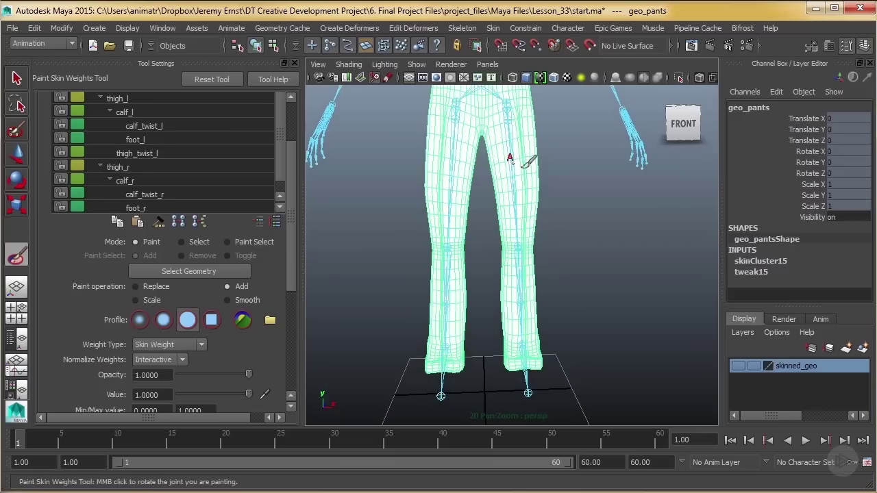
key("q")
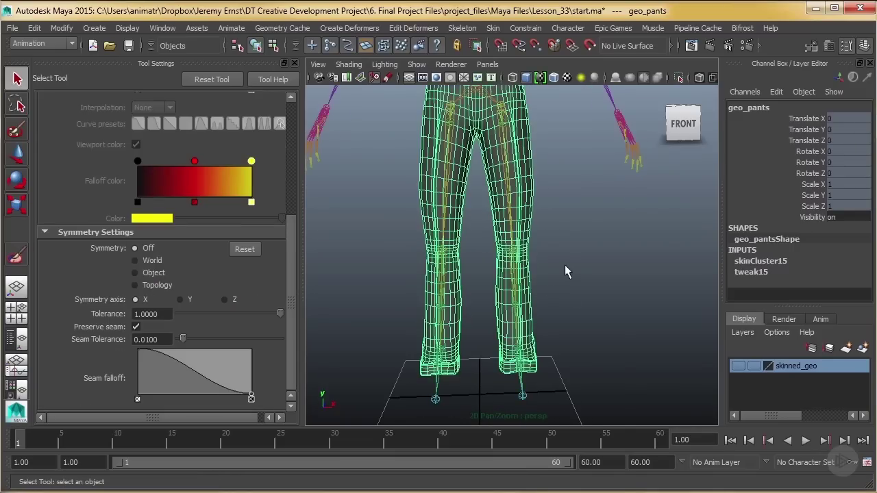
mouse_move(562, 264)
right_mouse_down()
mouse_move(567, 273)
mouse_move(540, 270)
right_mouse_up()
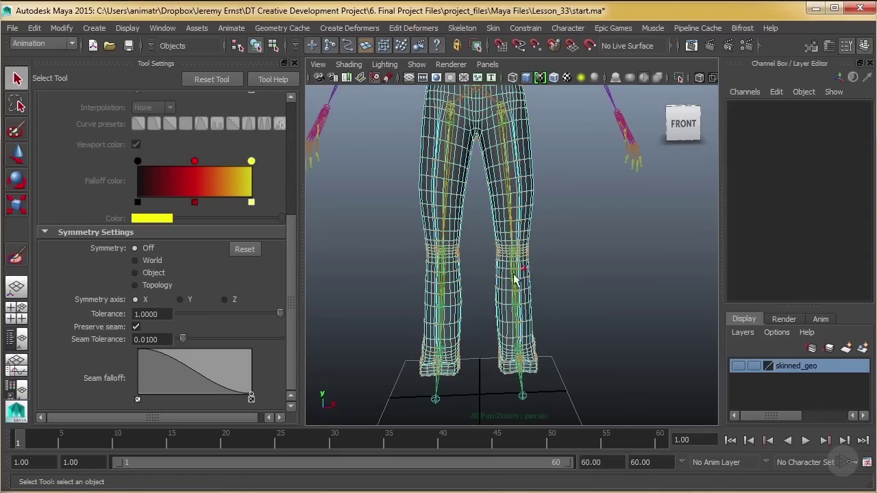
With joint selection turned off, marquee-select the pants vertices around the lower part of the character's left leg.
left_click(329, 48)
left_click_drag(549, 291, 539, 294, "alt")
left_click_drag(609, 401, 477, 319)
left_click_drag(578, 270, 511, 282, "alt")
middle_click_drag(513, 194, 480, 259, "alt")
left_click_drag(466, 271, 531, 266, "alt")
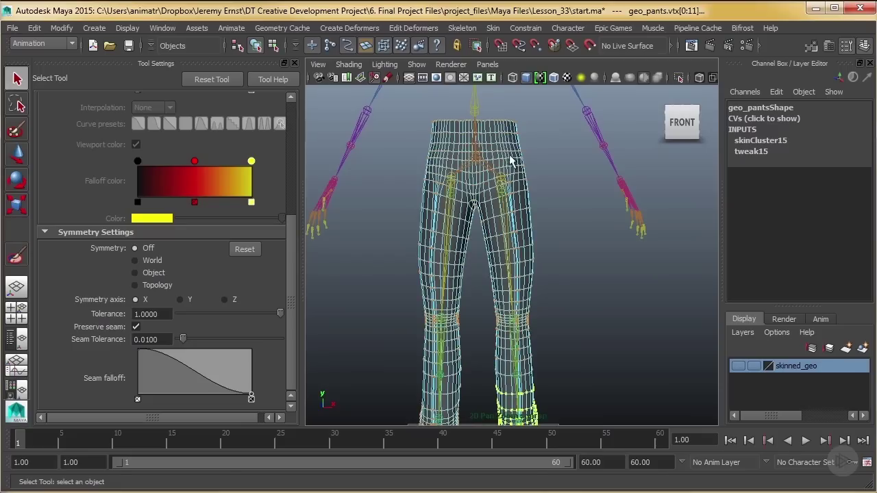
left_click_drag(480, 112, 529, 232)
left_click_drag(547, 269, 480, 204)
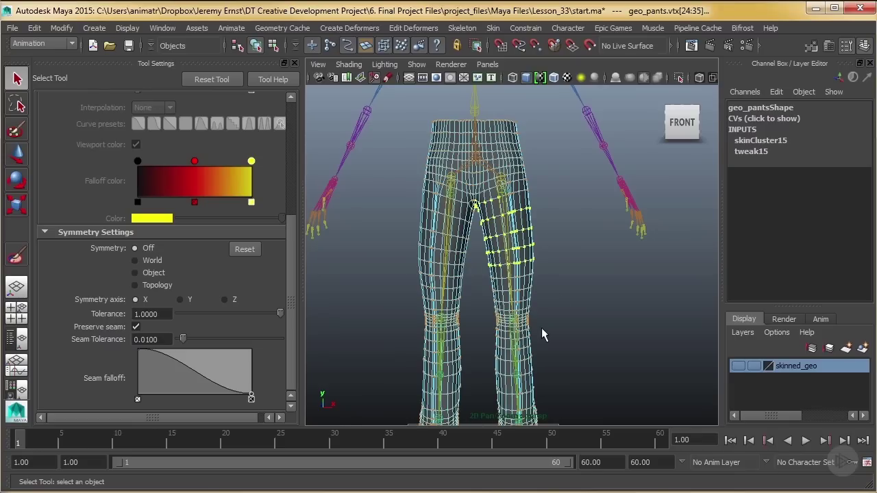
middle_click_drag(541, 335, 542, 237)
left_click_drag(559, 391, 475, 314)
Grow the vertex selection ring by ring up the left pant leg until it reaches the outer hip.
left_click_drag(475, 313, 586, 323, "alt")
key("shift+period")
key("shift+period")
key("shift+period")
key("shift+period")
key("shift+period")
key("shift+period")
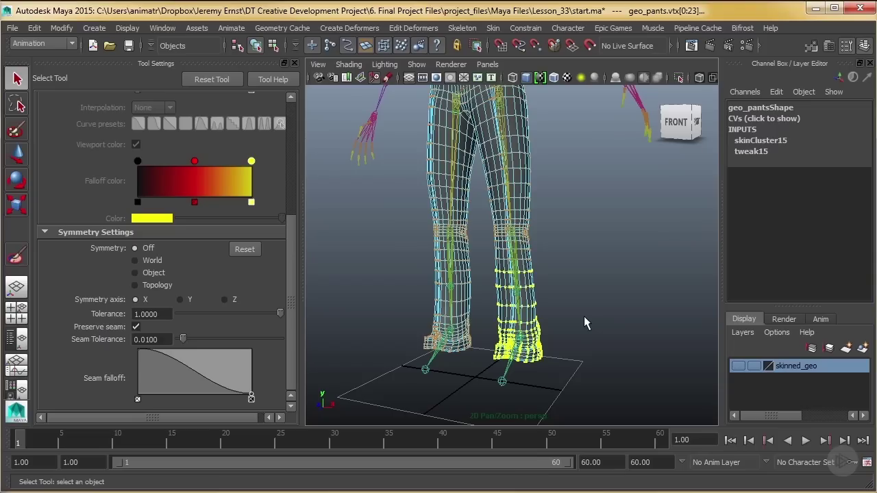
key("shift+period")
key("shift+period")
key("shift+period")
key("shift+period")
key("shift+period")
key("shift+period")
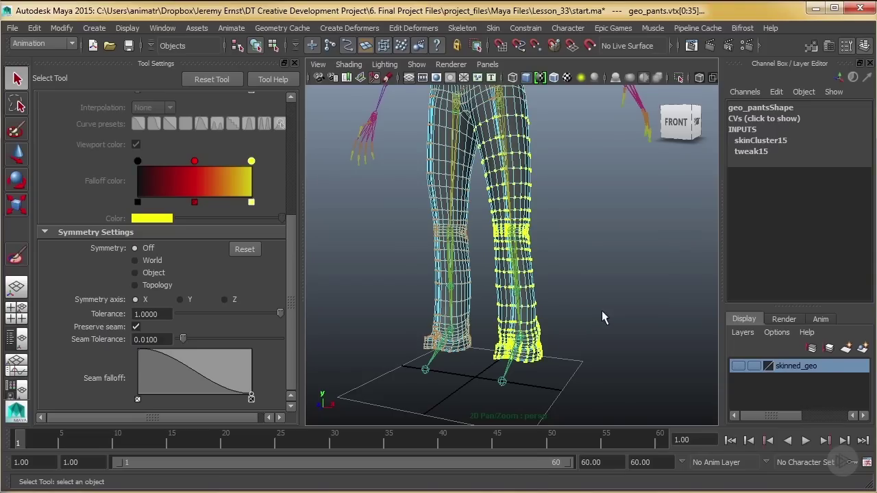
scroll(513, 233, "up", 3)
middle_click_drag(513, 201, 486, 283, "alt")
left_click_drag(481, 267, 521, 264, "alt")
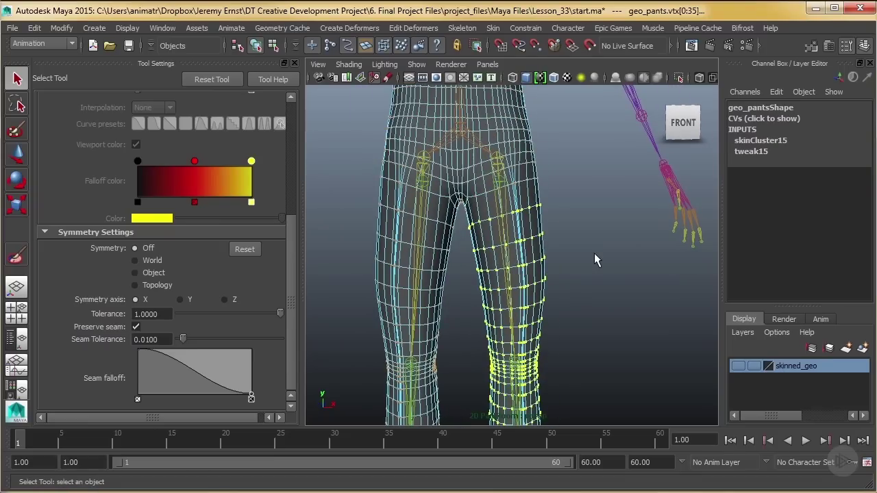
mouse_move(526, 240)
left_mouse_down("alt")
mouse_move(172, 239)
mouse_move(539, 250)
left_mouse_up("alt")
middle_click_drag(557, 196, 604, 185, "alt")
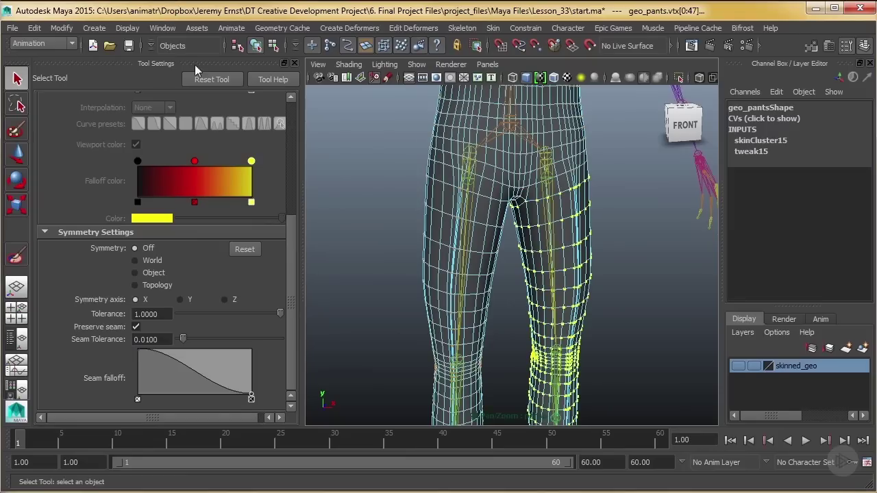
With the Paint Skin Weights Tool, flood the selected leg vertices with thigh_twist_l influence at an Add value of 1.
left_click(17, 257)
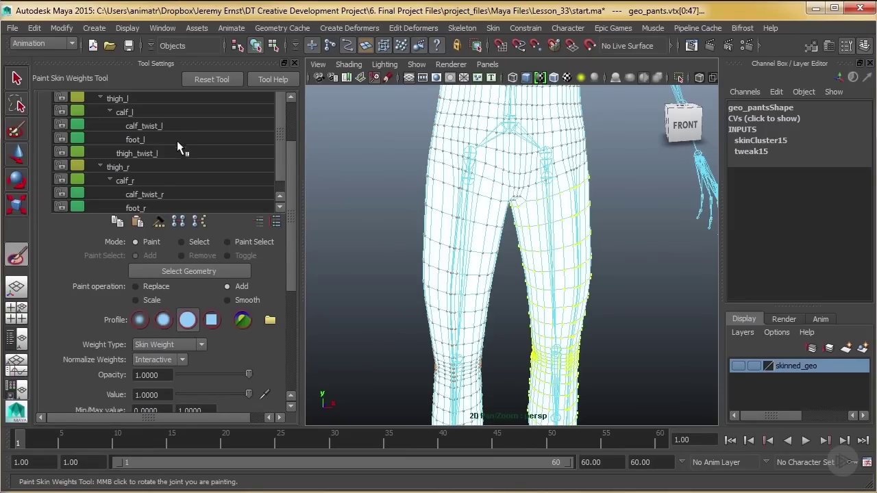
left_click(162, 155)
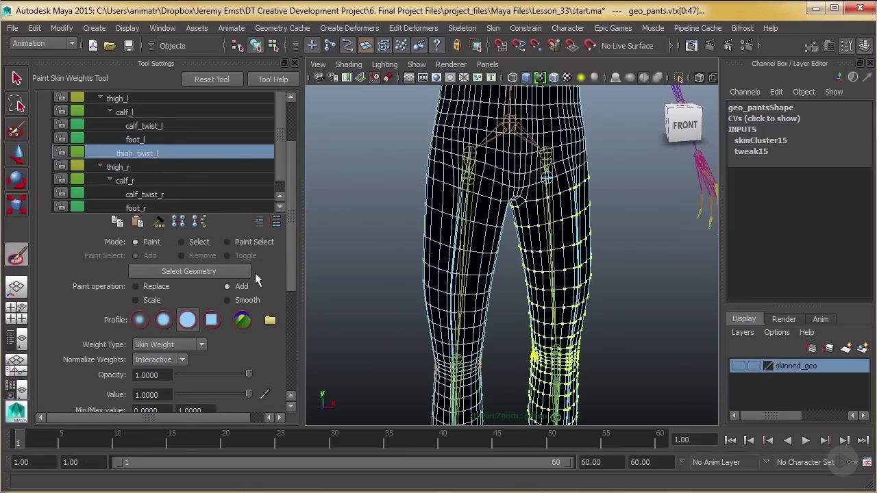
scroll(255, 272, "down", 3)
left_click(207, 346)
left_click_drag(589, 340, 353, 336, "alt")
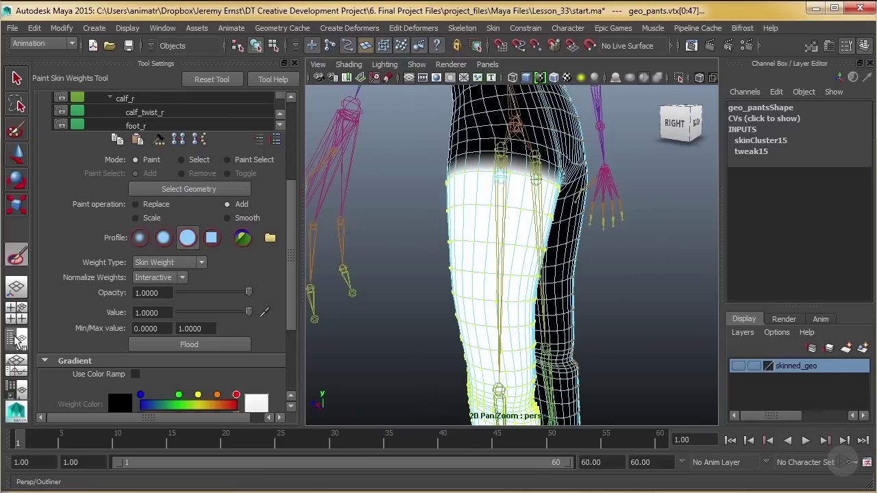
Show the Outliner beside the perspective view, select the thigh_l joint and key it at frame 1.
left_click(18, 338)
key("q")
left_click(368, 179)
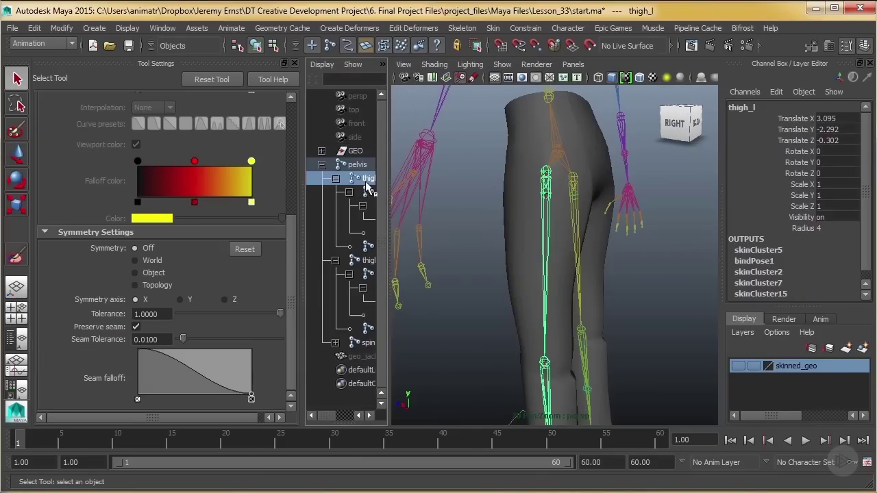
key("e")
left_click_drag(505, 224, 502, 271, "alt")
key("s")
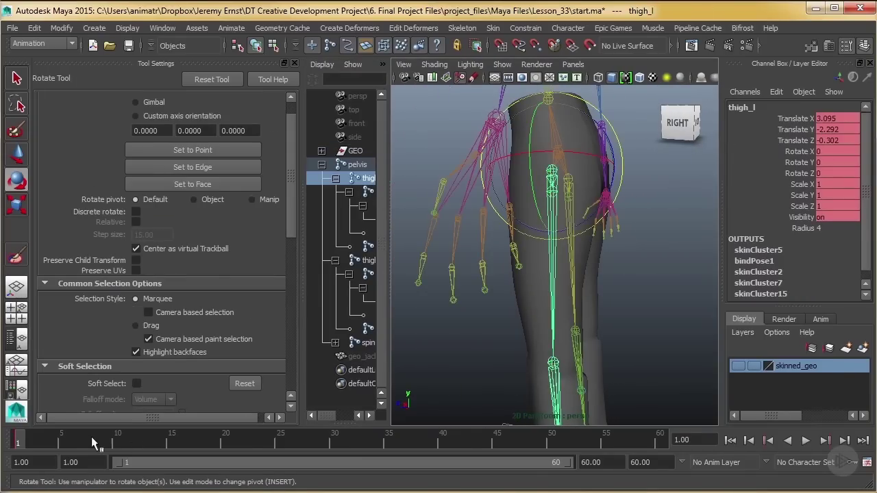
At frame 10, swing the left thigh joint forward to a Rotate Z of about 91 degrees.
left_click(115, 443)
scroll(516, 274, "down", 4)
middle_click_drag(546, 290, 551, 248, "alt")
left_click_drag(551, 249, 568, 221, "alt")
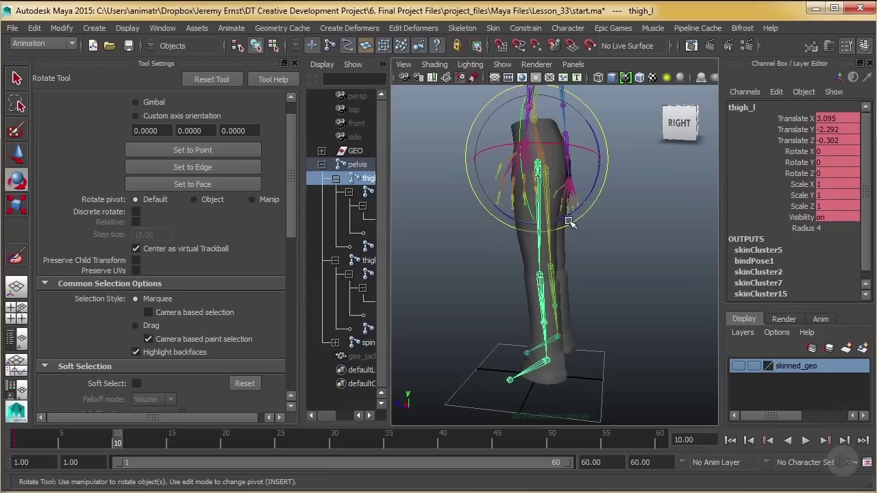
left_click(797, 174)
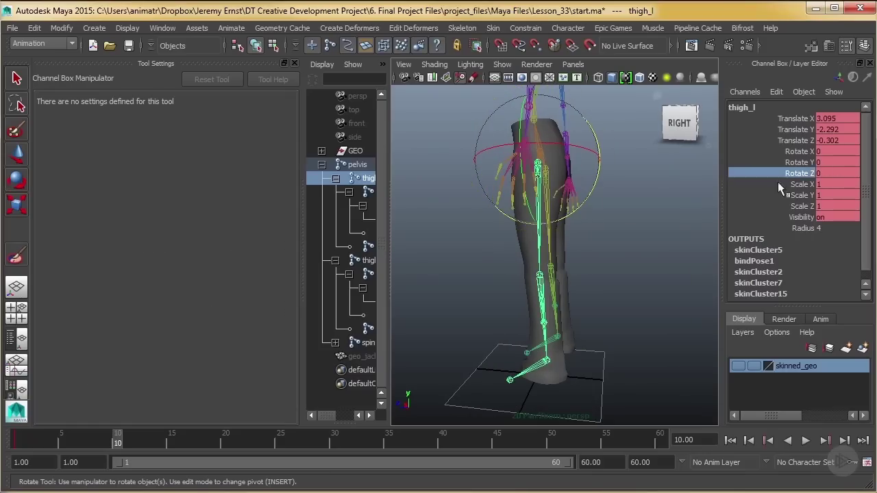
middle_click_drag(610, 286, 433, 300)
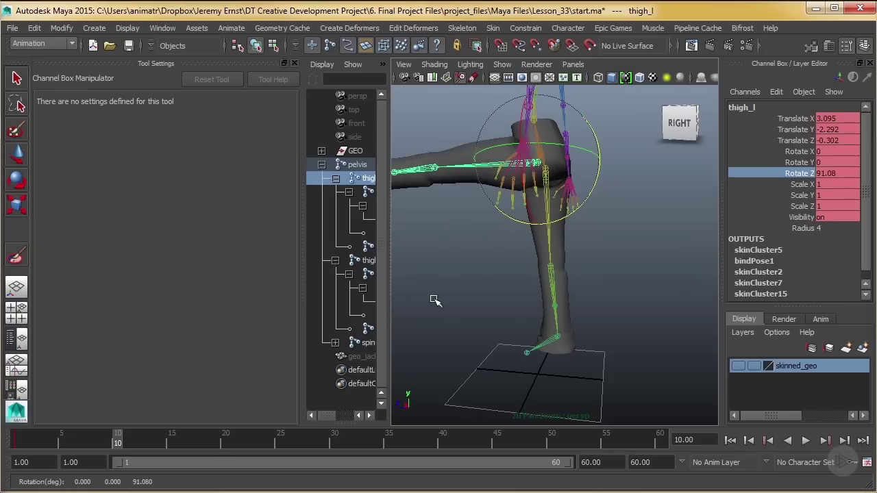
At frame 20, swing the left thigh joint backward to a Rotate Z of about -51 degrees and scrub through the motion.
left_click(226, 446)
middle_click_drag(397, 342, 560, 336)
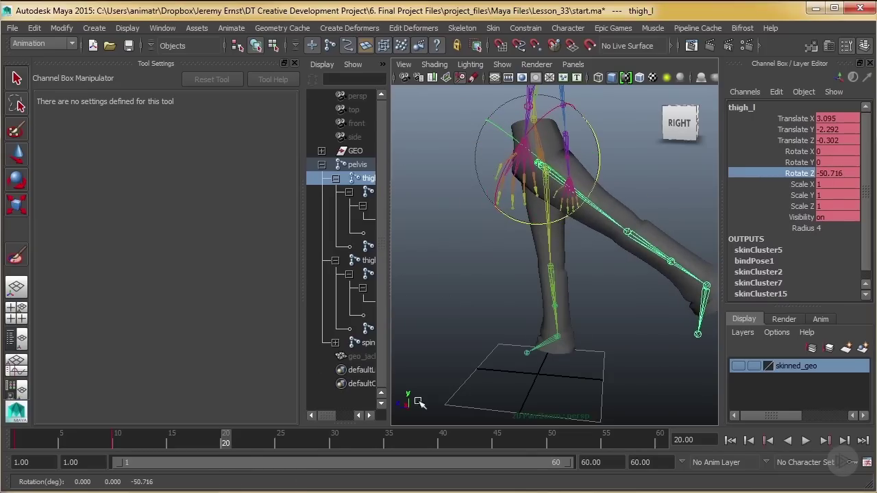
left_click_drag(222, 444, 17, 444)
left_click_drag(421, 289, 537, 276, "alt")
At frame 30, set the left thigh joint's Rotate Z to 0.
left_click_drag(287, 442, 325, 447)
key("alt+v")
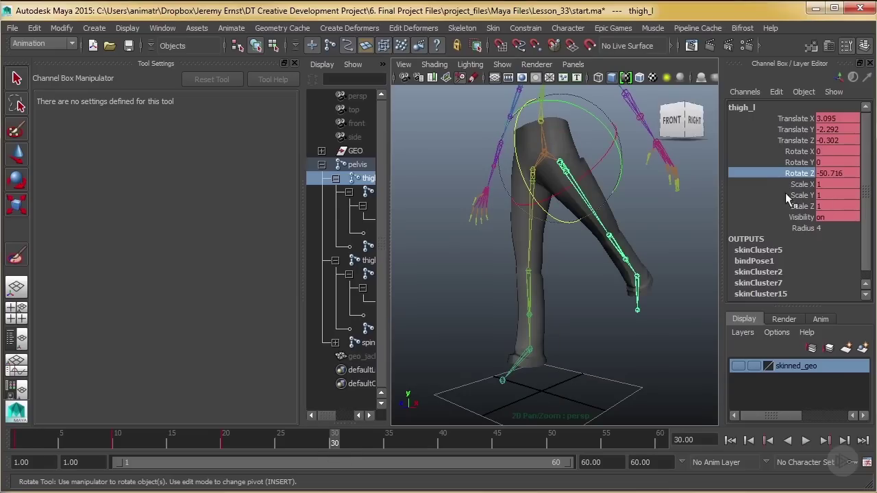
double_click(832, 173)
key("Return")
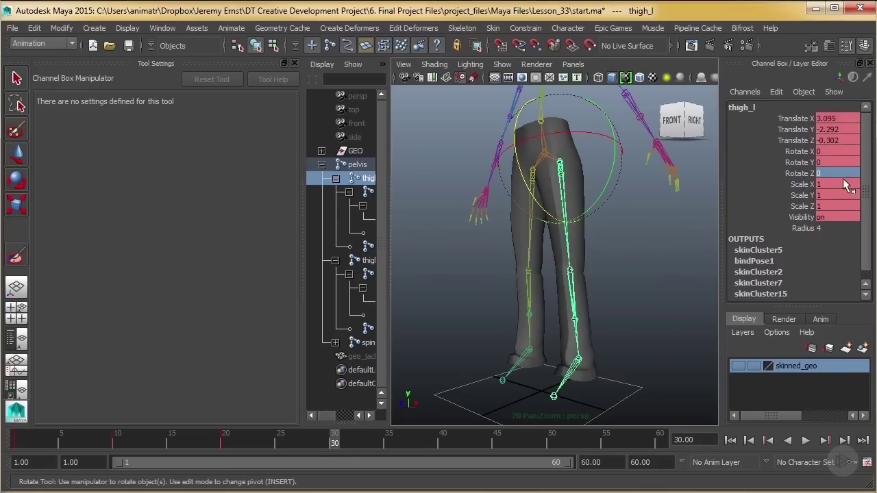
At frame 40, rotate the left thigh joint to a Rotate Y of about 60 degrees and play back the test animation.
left_click_drag(613, 280, 558, 341, "alt")
left_click_drag(436, 442, 444, 441)
left_click_drag(601, 187, 666, 152, "alt")
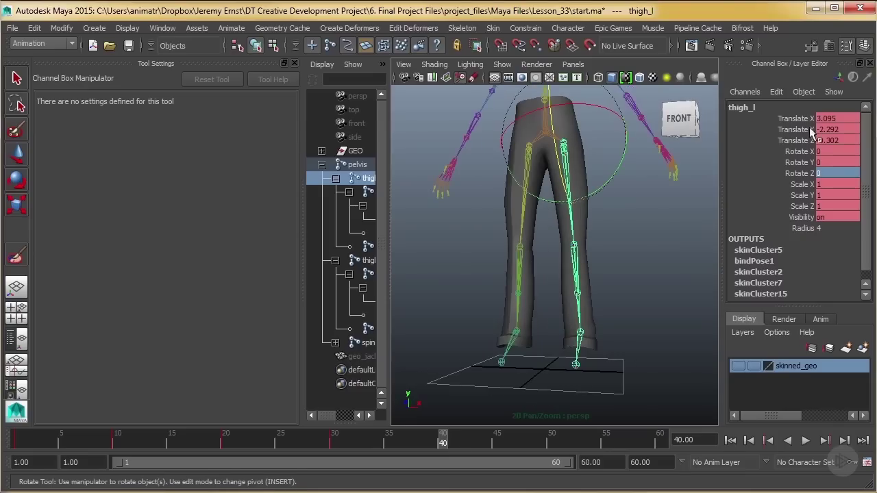
left_click(798, 163)
middle_click_drag(583, 305, 697, 279)
left_click_drag(694, 281, 603, 313, "alt")
middle_click_drag(603, 313, 505, 302, "alt")
key("alt+v")
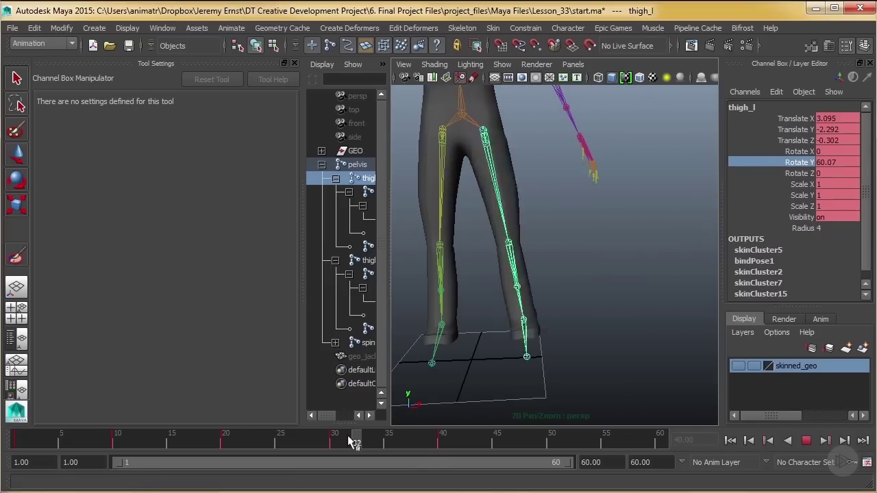
Go to the raised-leg pose at frame 10 and hide joints in the viewport.
left_click(115, 436)
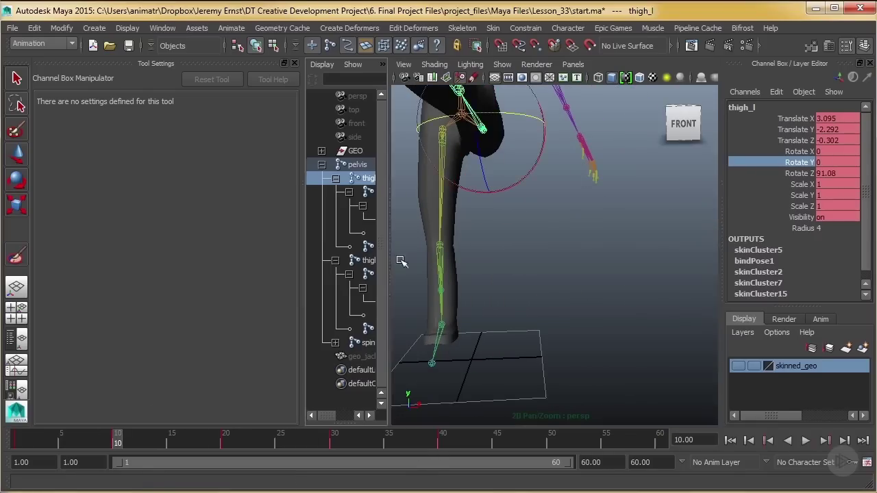
middle_click_drag(525, 253, 614, 400, "alt")
left_click_drag(615, 400, 502, 406, "alt")
left_click(502, 63)
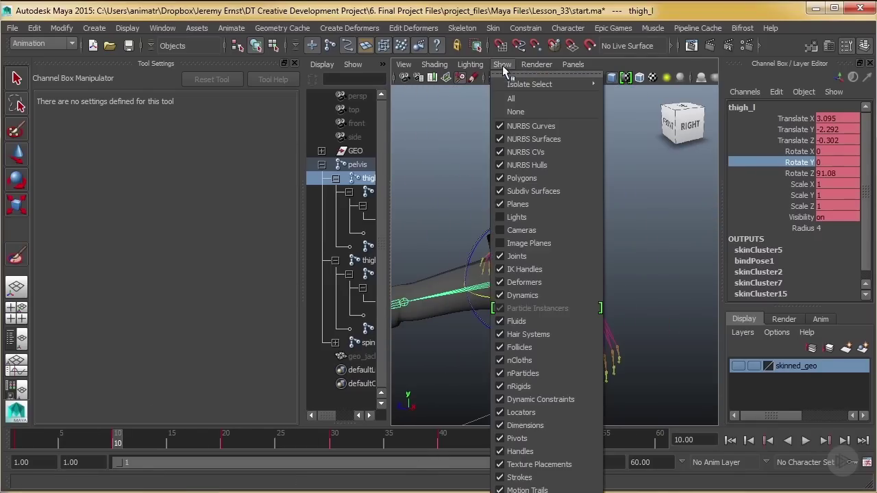
left_click(518, 255)
middle_click_drag(528, 291, 579, 249, "alt")
right_click_drag(578, 249, 574, 354, "alt")
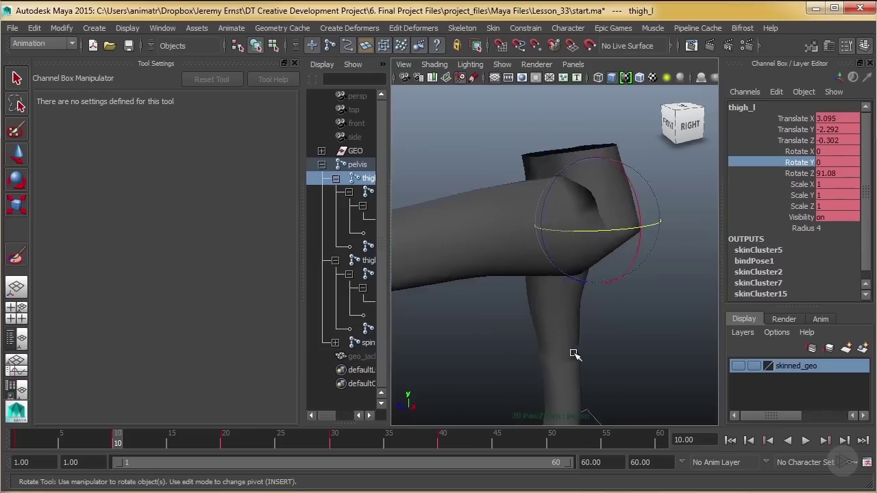
Select the pants mesh and scrub around frame 10 to examine the hip and buttock deformation.
left_click_drag(573, 354, 525, 327, "alt")
key("q")
left_click(591, 272)
left_click_drag(549, 211, 315, 333, "alt")
key("alt+v")
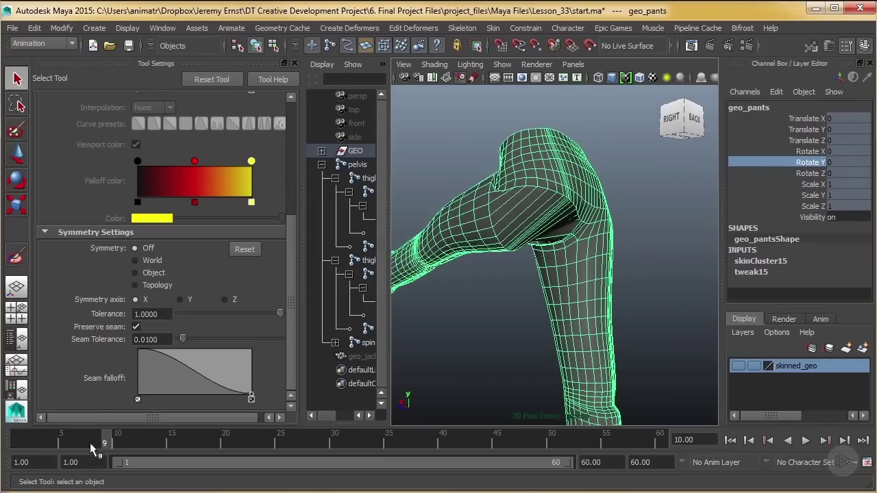
mouse_move(87, 444)
left_mouse_down()
mouse_move(131, 446)
mouse_move(39, 453)
mouse_move(139, 456)
mouse_move(122, 447)
left_mouse_up()
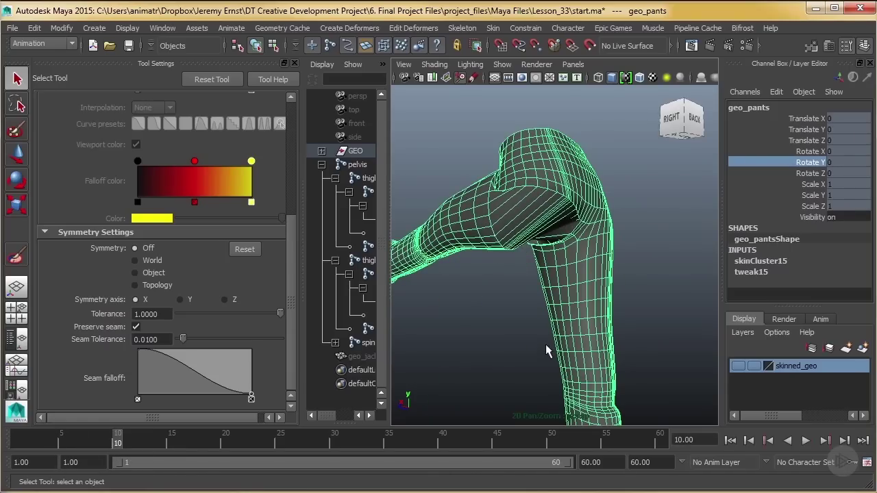
scroll(552, 213, "up", 3)
middle_click_drag(527, 192, 533, 227, "alt")
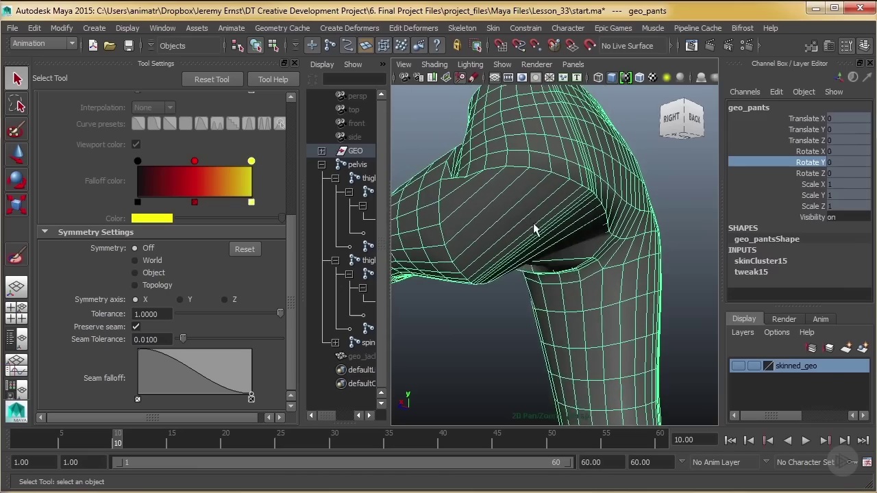
Switch the pants to edge selection and select the edge loop around the top of the raised left thigh.
right_click_drag(533, 218, 532, 183)
double_click(540, 170)
left_click_drag(533, 180, 527, 274, "alt")
scroll(528, 274, "up", 4)
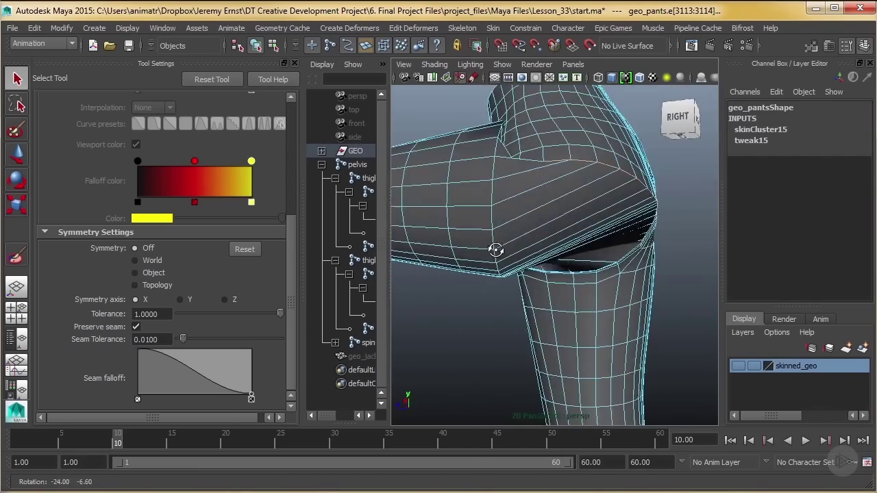
left_click(485, 221)
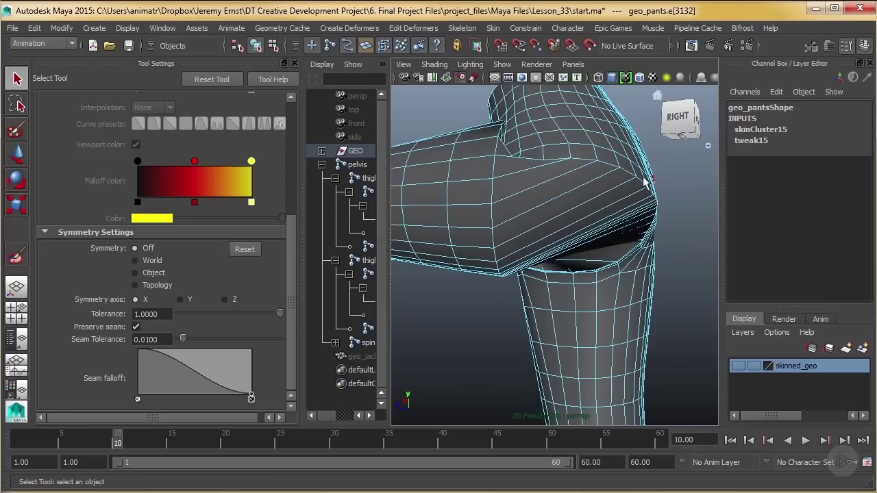
key("ctrl+z")
left_click_drag(591, 235, 525, 240, "alt")
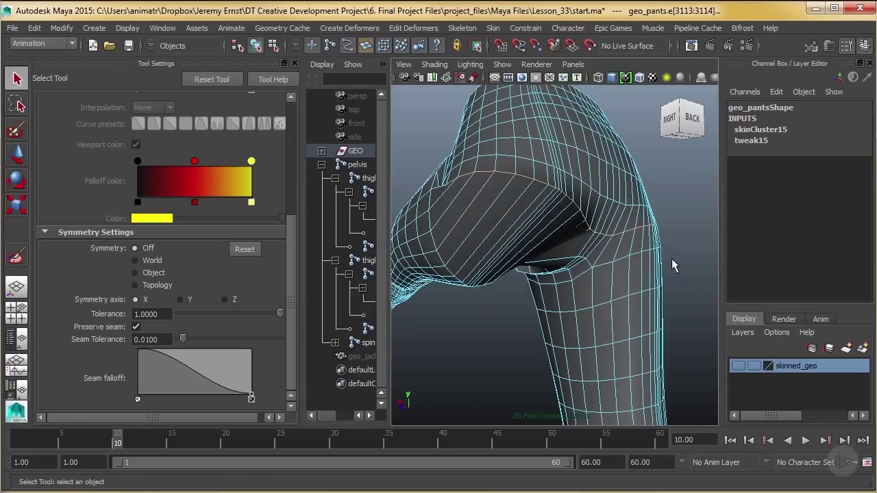
double_click(441, 262)
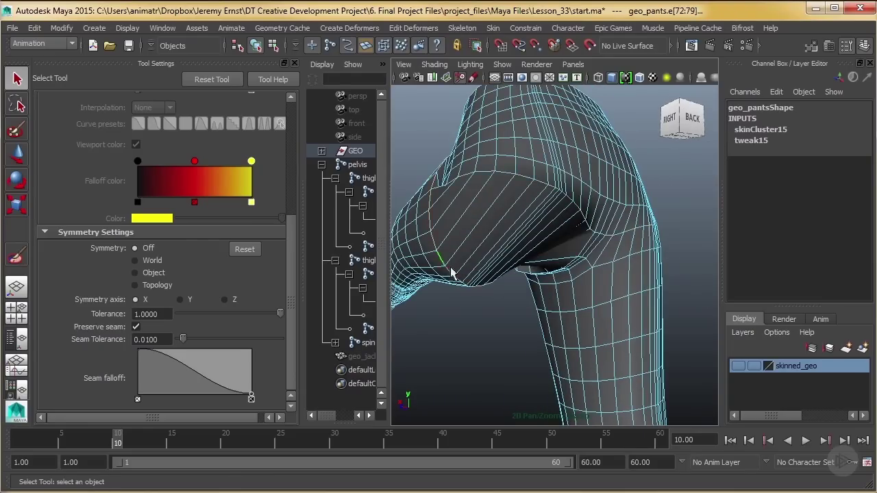
Apply Smooth Skin Weights to the selected edge loop at the top of the left thigh.
left_click_drag(441, 262, 565, 312, "alt")
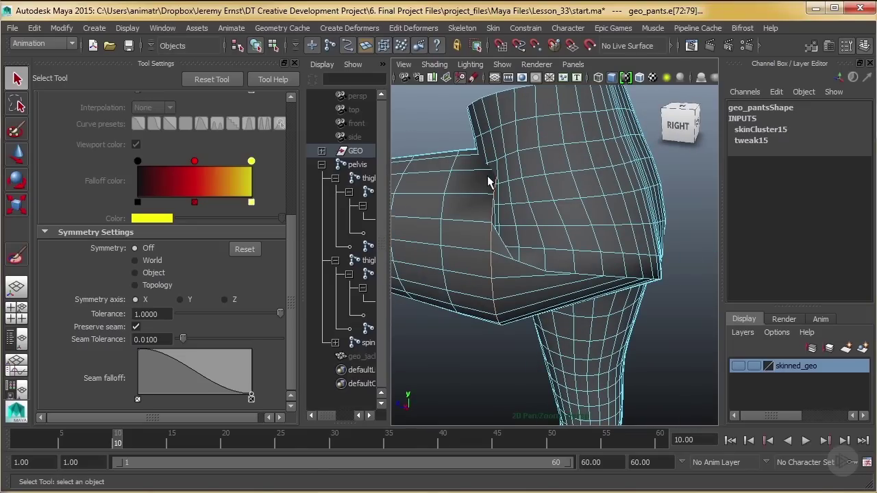
left_click_drag(552, 322, 536, 264, "alt")
scroll(536, 264, "down", 2)
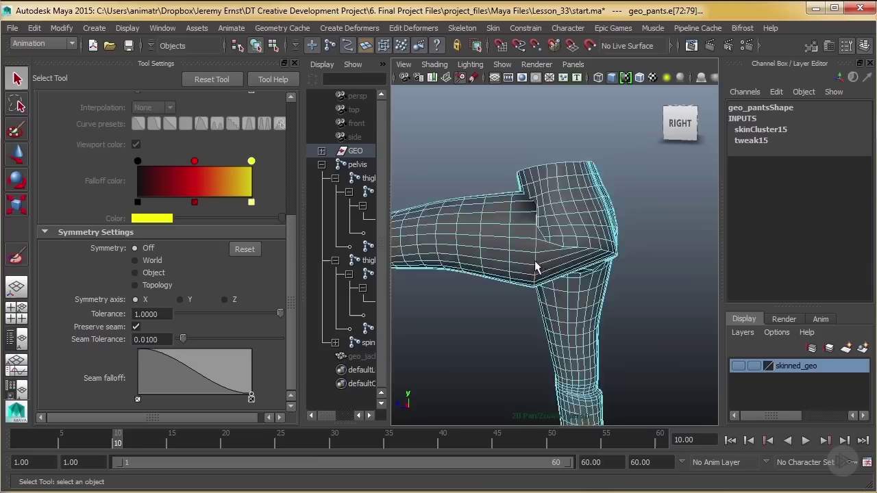
scroll(527, 281, "down", 2)
scroll(528, 246, "up", 2)
right_click_drag(529, 245, 529, 216, "alt")
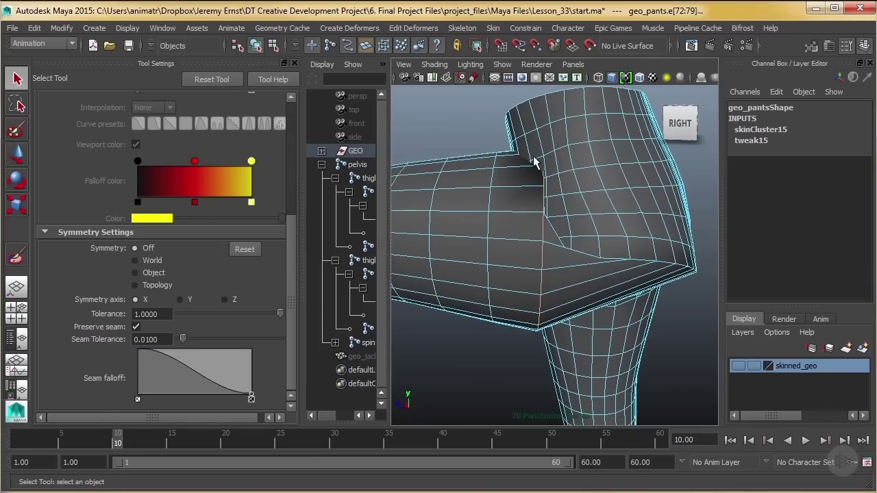
left_click_drag(529, 192, 532, 170, "alt")
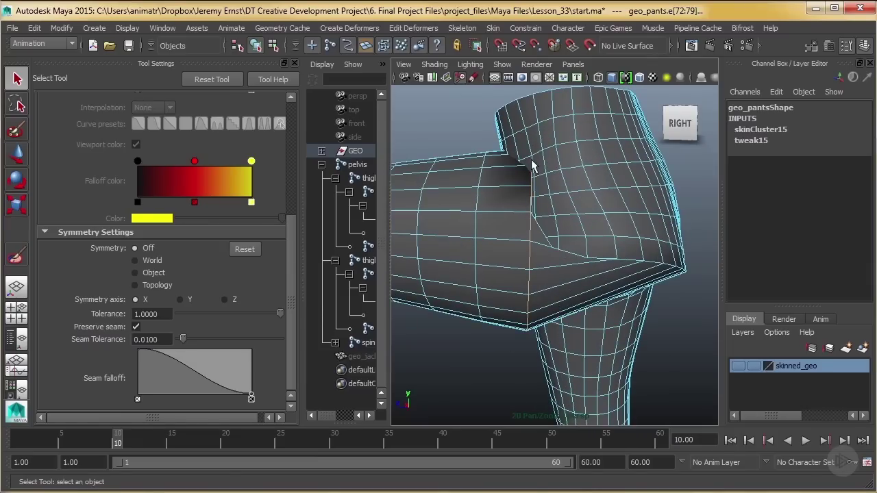
left_click(493, 28)
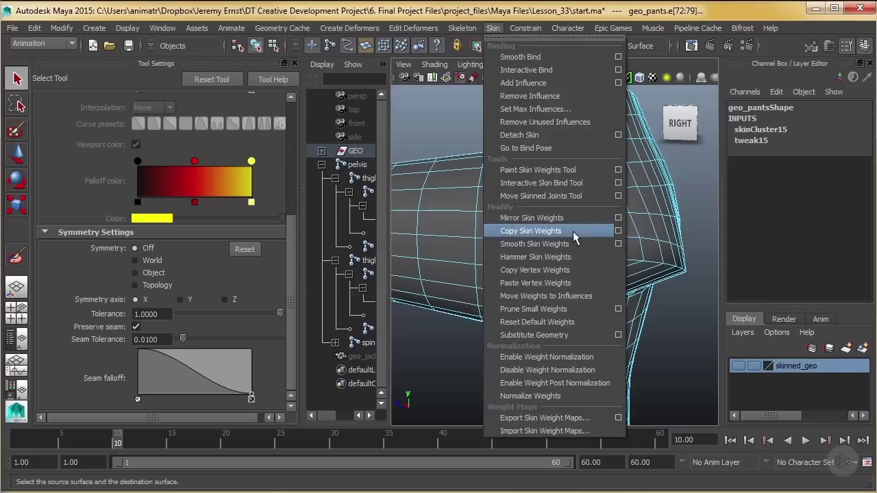
left_click(550, 245)
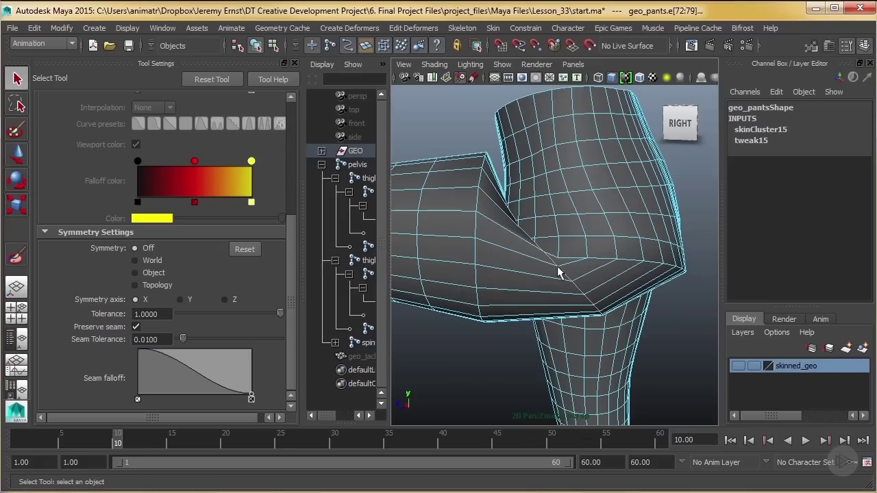
Return from edge selection to object selection, select the pants mesh and start the Paint Skin Weights Tool.
left_click_drag(558, 272, 531, 261, "alt")
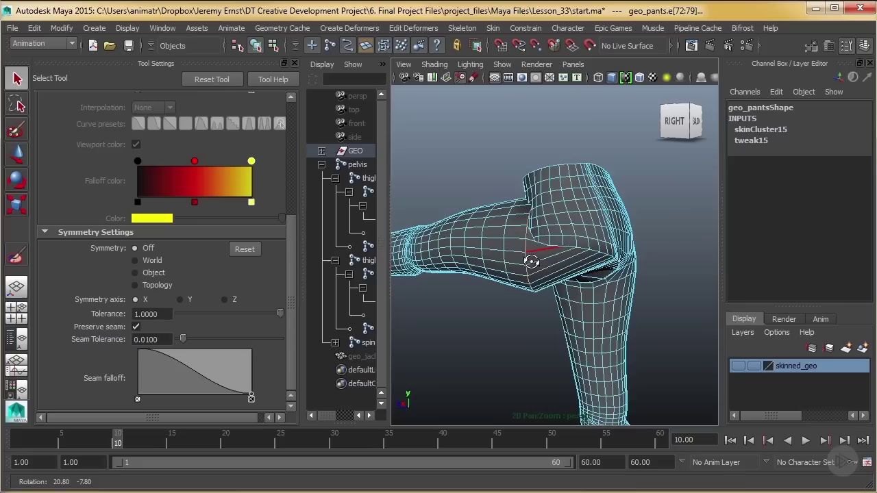
right_click_drag(531, 261, 642, 226)
left_click(582, 215)
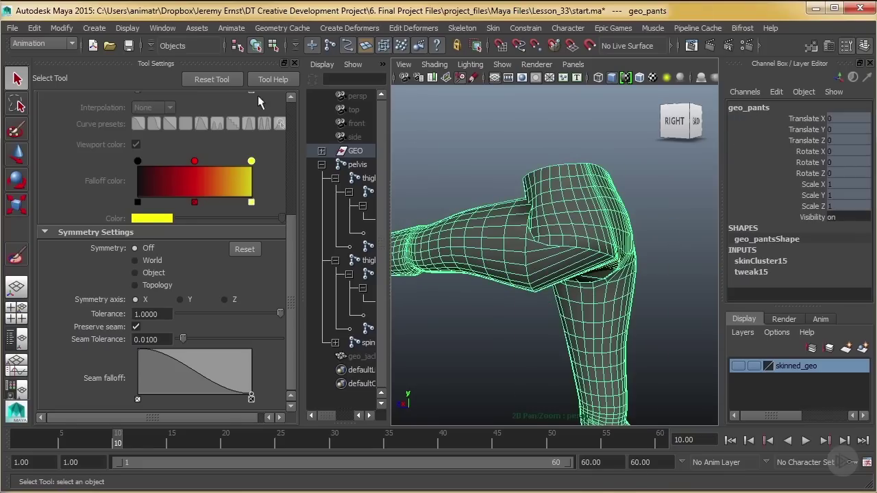
left_click(17, 257)
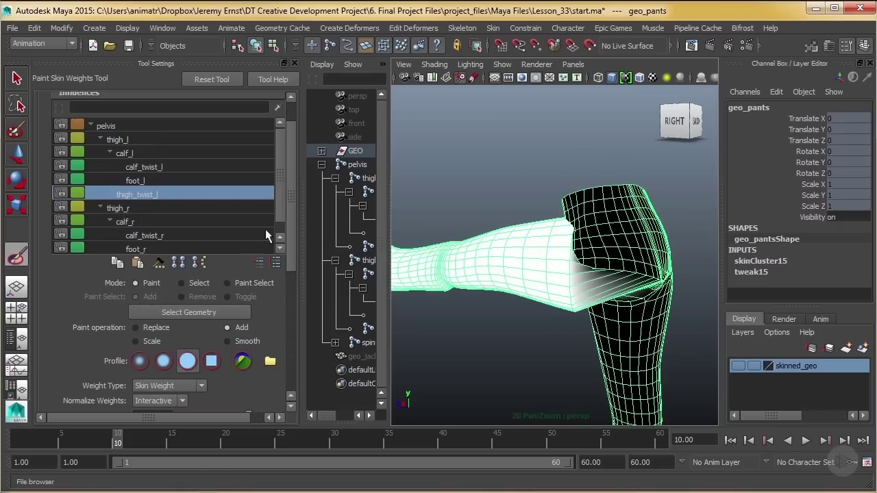
Lock the weights of every thigh, calf, twist and foot influence on both legs, leaving only pelvis and thigh_twist_l unlocked.
left_click(135, 152)
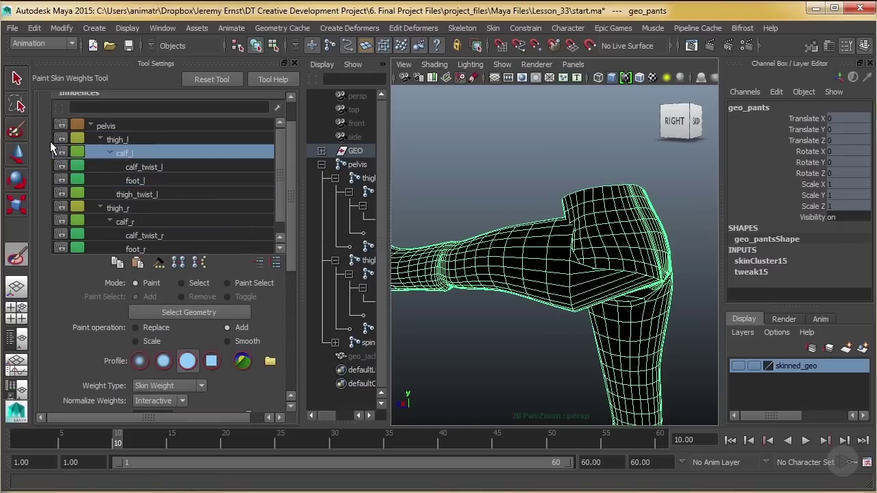
left_click(61, 167)
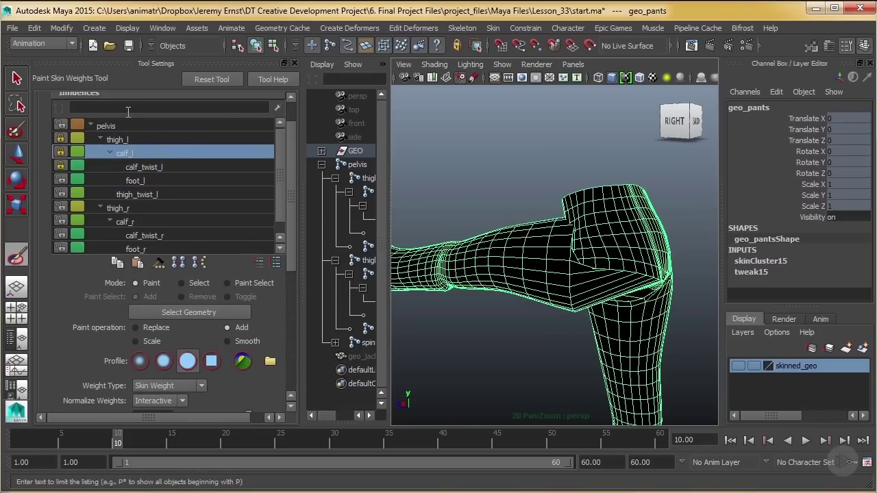
left_click(61, 180)
scroll(63, 226, "down", 1)
left_click(62, 222)
left_click(63, 237)
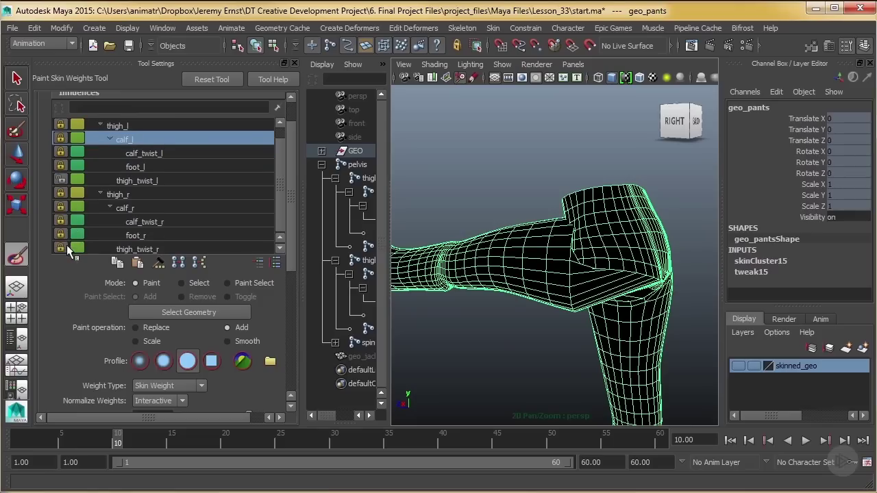
scroll(132, 233, "up", 1)
Choose the thigh_twist_l influence and smooth its weights over the outer left hip with an enlarged brush at frame 10.
left_click(174, 192)
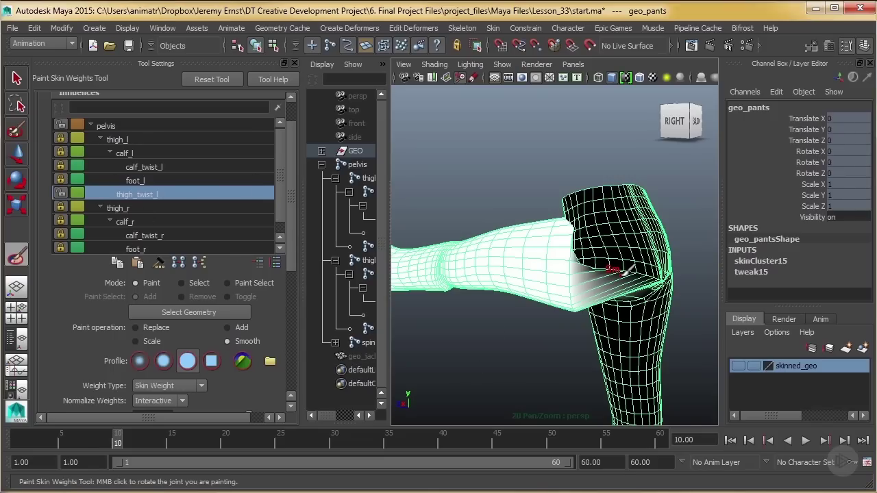
middle_click_drag(441, 350, 387, 349, "alt")
right_click_drag(457, 329, 503, 268, "alt")
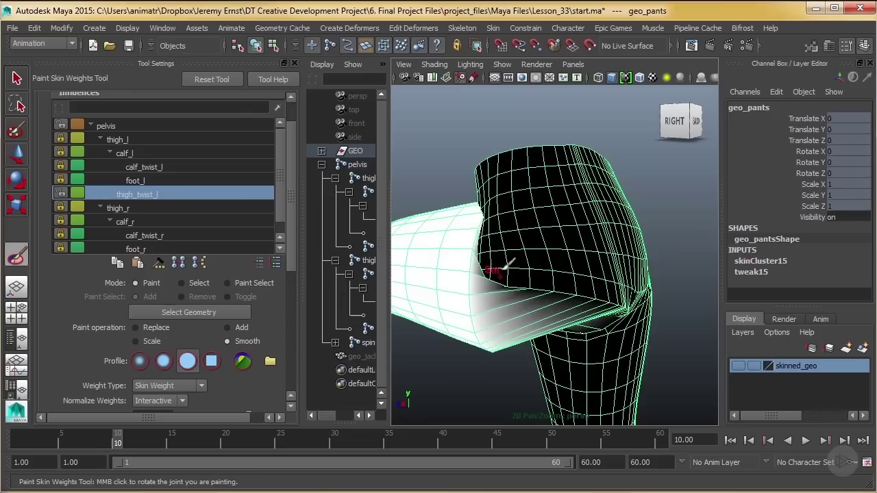
key("b")
mouse_move(507, 269)
left_mouse_down()
mouse_move(527, 270)
mouse_move(503, 237)
left_mouse_up()
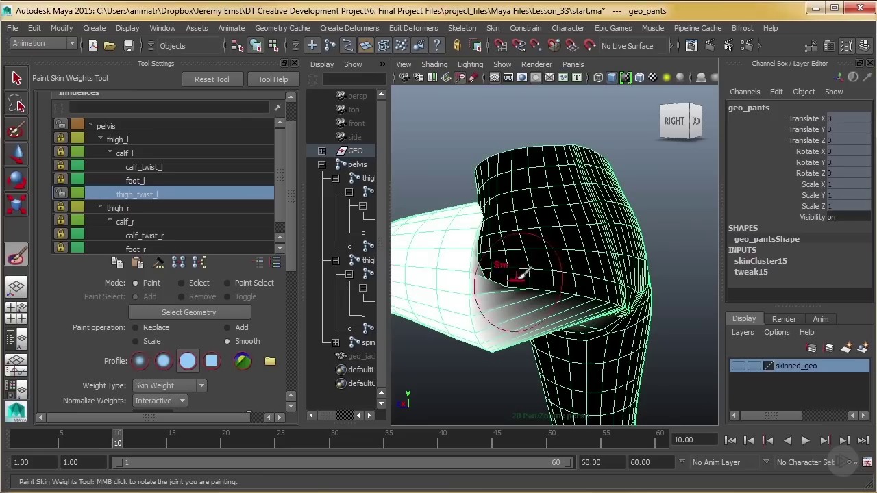
left_click_drag(512, 272, 518, 270, "alt")
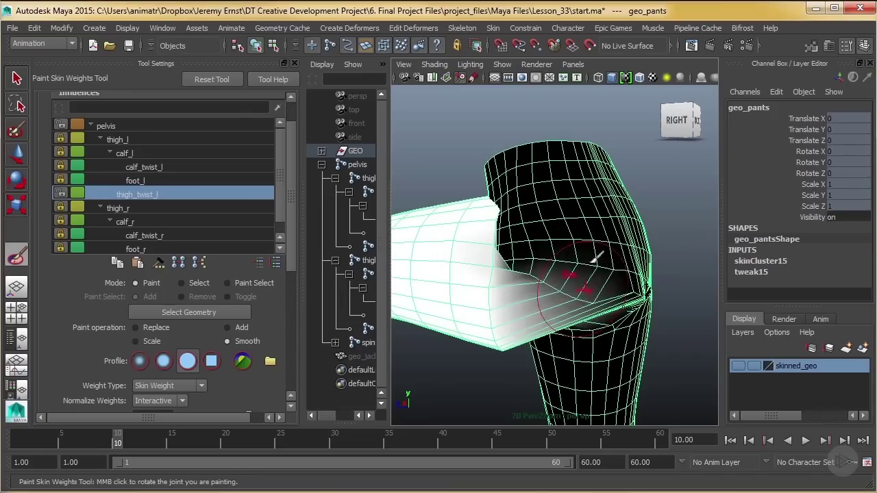
Smooth the thigh_twist_l weights across the left buttock and up the back of the hip.
mouse_move(587, 254)
left_mouse_down("alt")
mouse_move(540, 265)
mouse_move(541, 281)
mouse_move(433, 255)
mouse_move(515, 240)
mouse_move(528, 219)
mouse_move(509, 243)
left_mouse_up("alt")
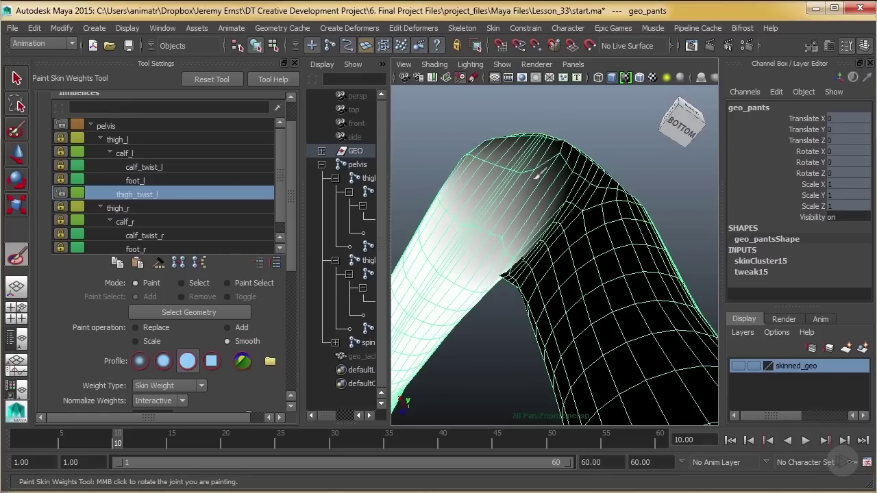
mouse_move(576, 147)
left_mouse_down("alt")
mouse_move(556, 226)
mouse_move(583, 218)
left_mouse_up("alt")
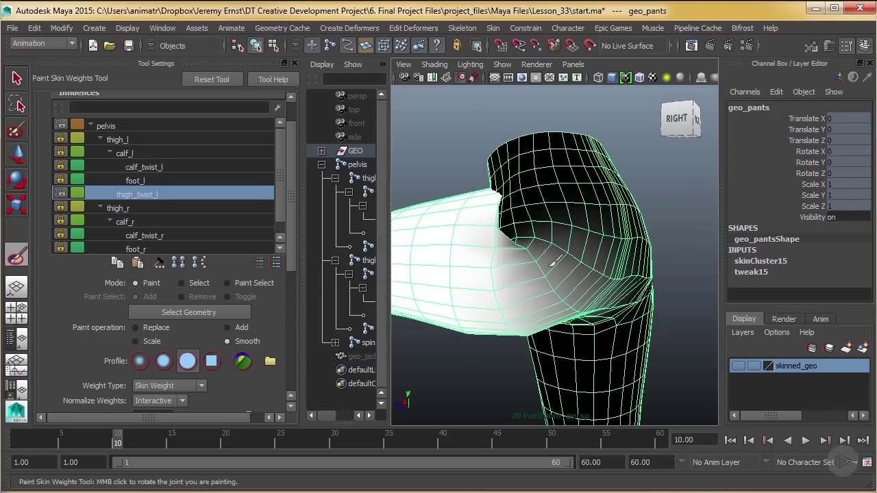
left_click_drag(571, 240, 584, 272, "alt")
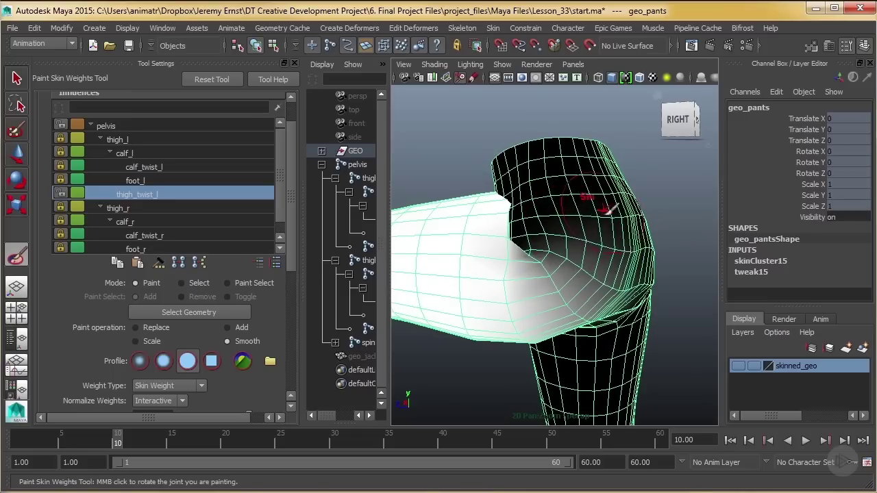
left_click_drag(608, 210, 546, 189, "alt")
left_click_drag(558, 261, 508, 256, "alt")
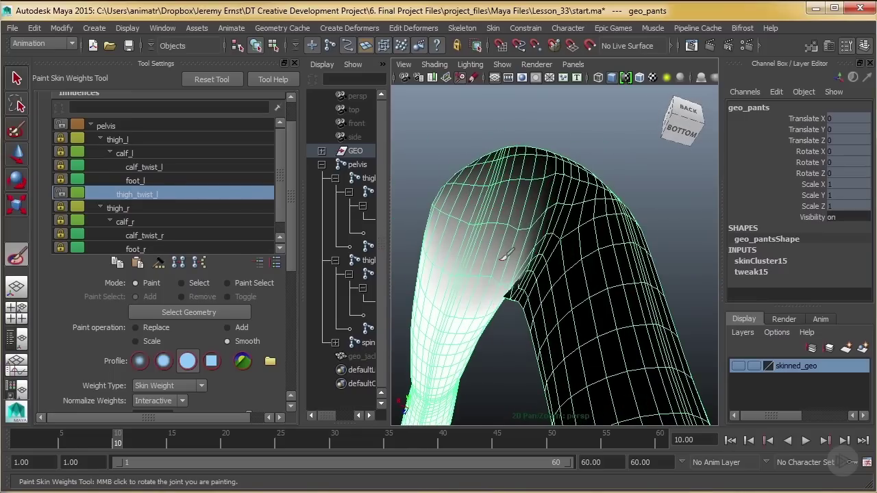
mouse_move(479, 319)
left_mouse_down("alt")
mouse_move(455, 304)
mouse_move(544, 290)
mouse_move(588, 248)
mouse_move(519, 261)
left_mouse_up("alt")
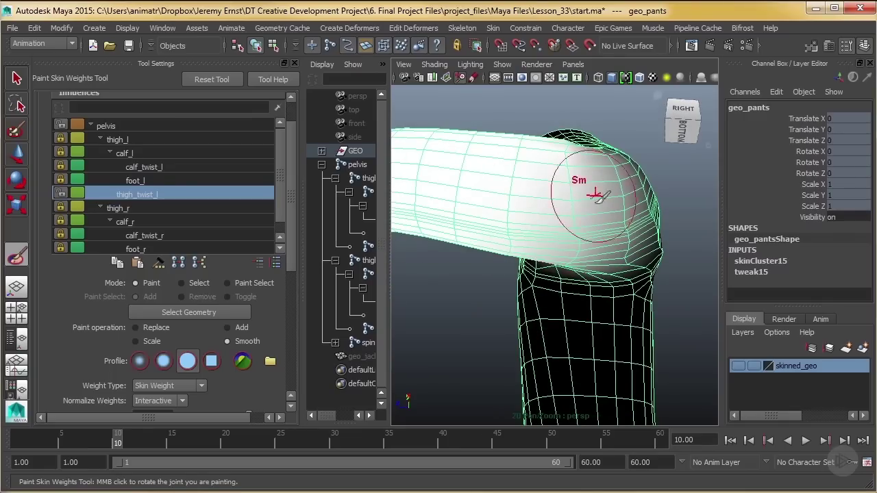
Smooth the thigh_twist_l weights along the underside of the raised thigh and around the rear hip bend.
left_click_drag(594, 195, 603, 225, "alt")
left_click_drag(531, 252, 481, 171, "alt")
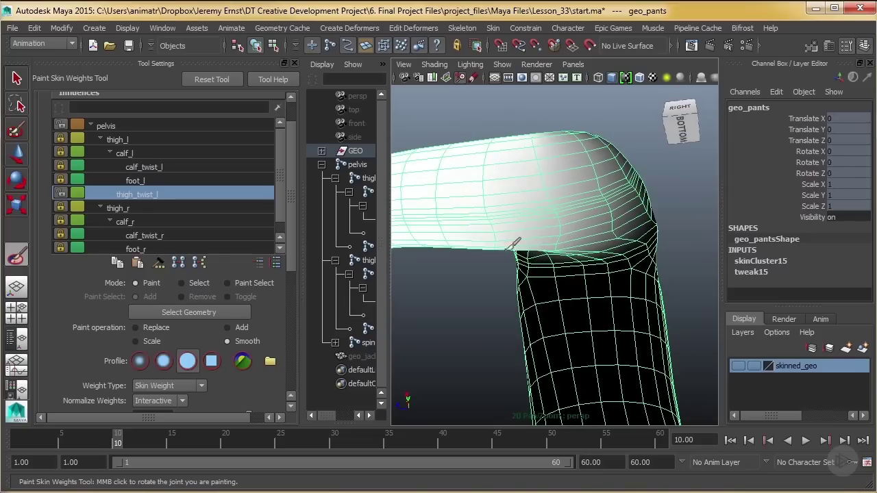
left_click_drag(549, 187, 568, 250, "alt")
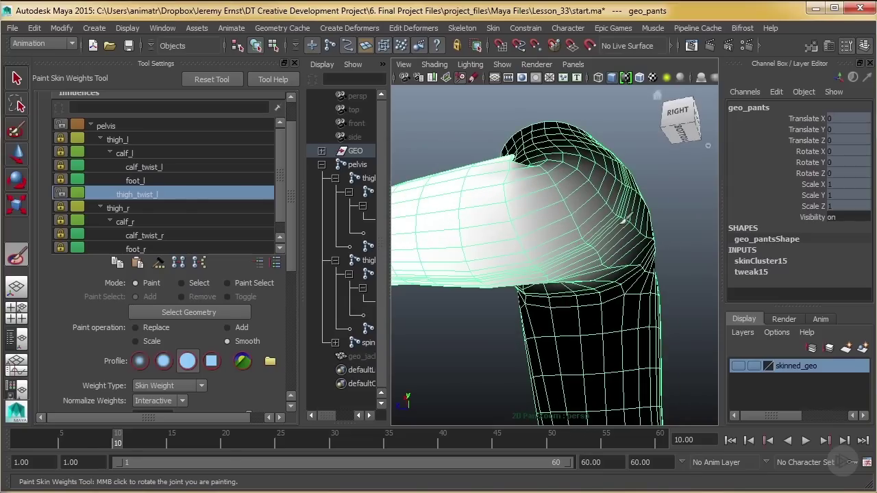
left_click_drag(624, 221, 612, 225, "alt")
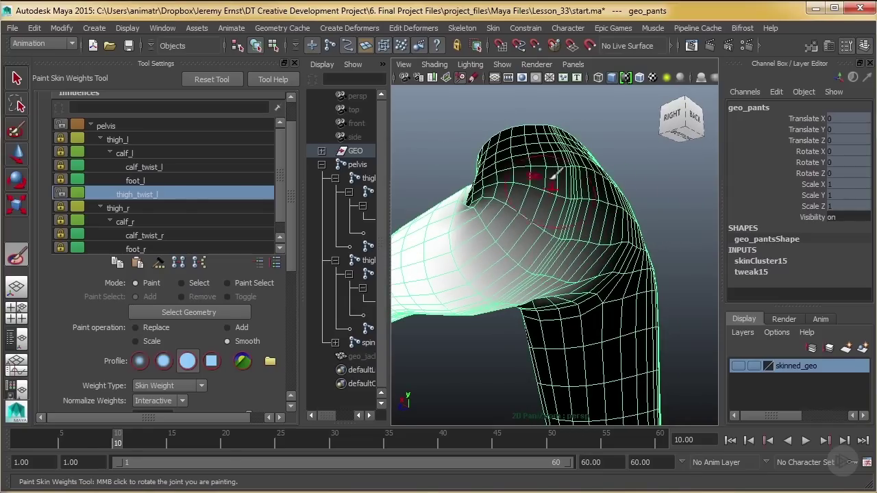
left_click_drag(554, 174, 548, 240, "alt")
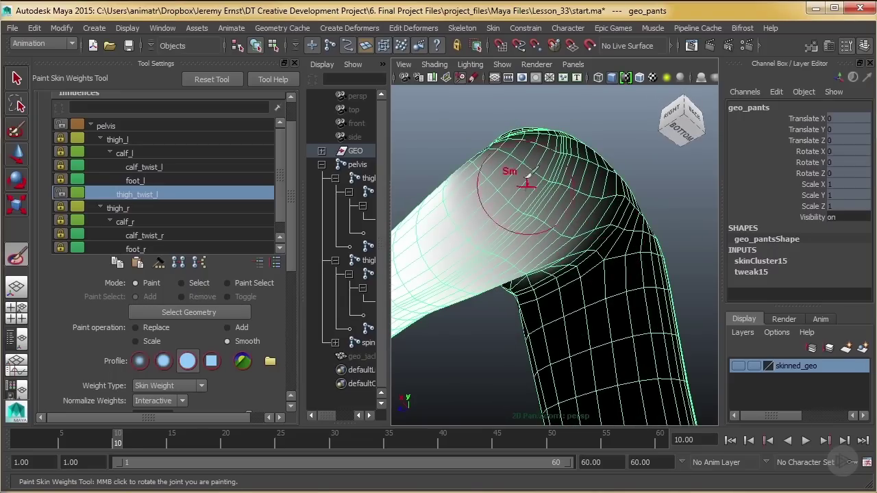
left_click_drag(555, 198, 575, 260, "alt")
scroll(574, 261, "down", 5)
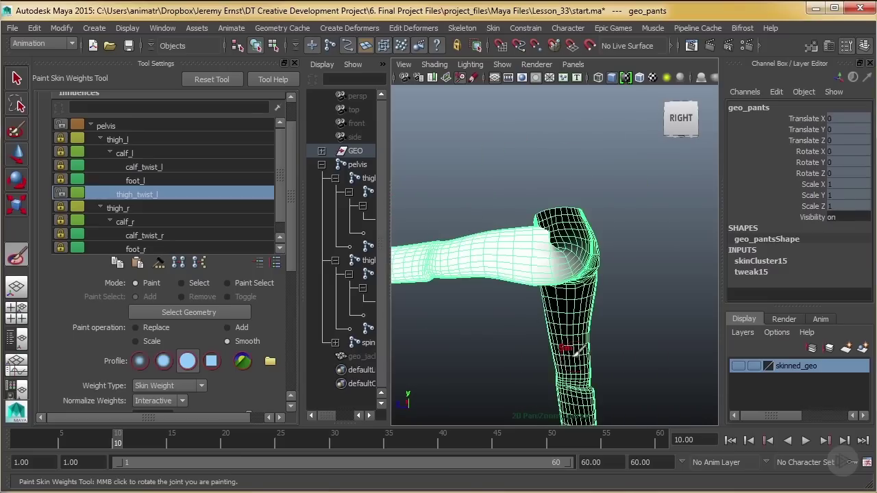
Go to the backward leg pose at frame 20 and smooth the thigh_twist_l weights around the back and side of the hip.
left_click_drag(147, 443, 218, 458)
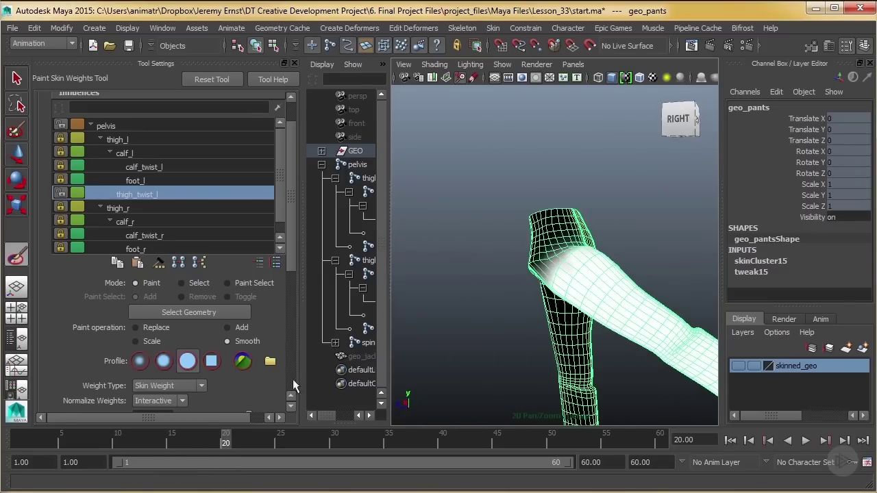
right_click_drag(485, 224, 503, 226, "alt")
left_click_drag(583, 316, 498, 289, "alt")
middle_click_drag(497, 288, 532, 268, "alt")
mouse_move(532, 268)
left_mouse_down("alt")
mouse_move(480, 370)
mouse_move(541, 242)
left_mouse_up("alt")
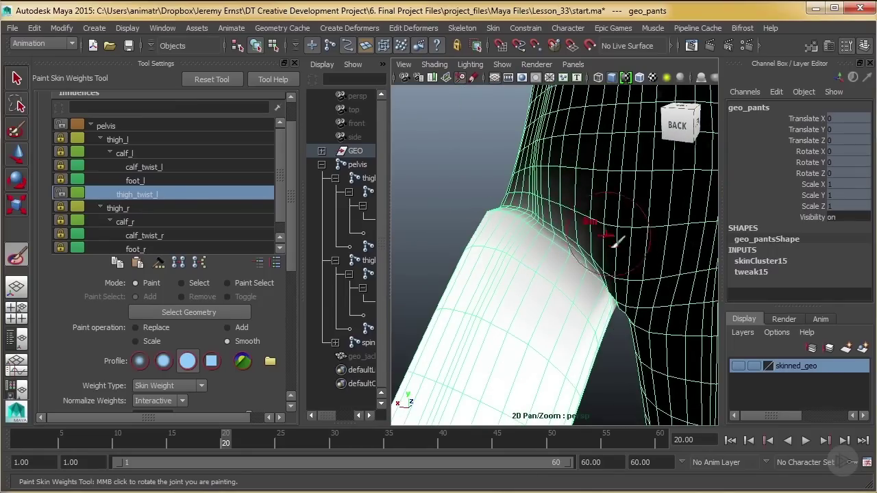
mouse_move(617, 241)
left_mouse_down("alt")
mouse_move(527, 188)
mouse_move(596, 215)
mouse_move(619, 246)
mouse_move(648, 206)
left_mouse_up("alt")
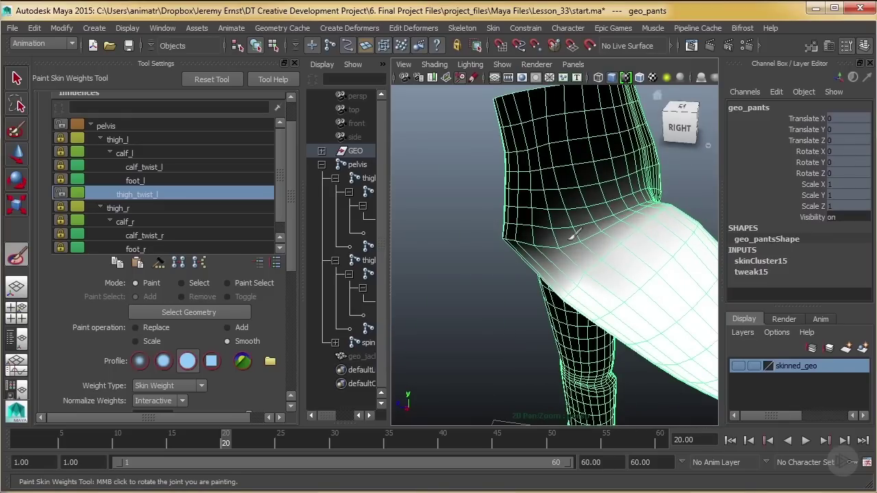
Smooth the thigh_twist_l weights across the front of the left hip, the groin and the upper inner thigh at frame 20.
left_click_drag(534, 218, 583, 218, "alt")
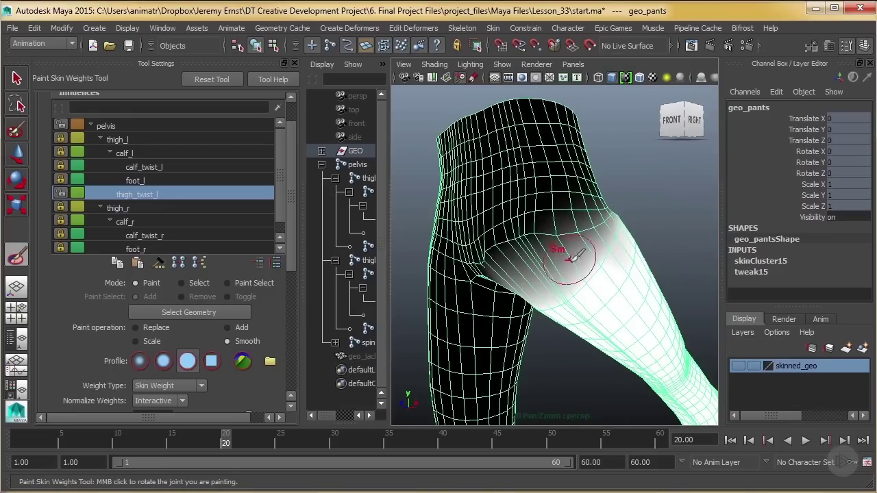
left_click_drag(572, 254, 523, 252, "alt")
left_click_drag(587, 243, 609, 216, "alt")
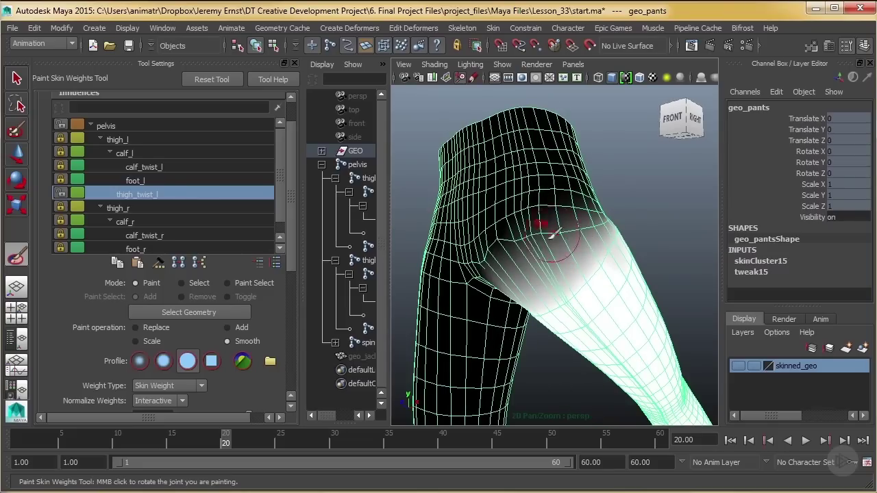
left_click_drag(511, 259, 501, 254, "alt")
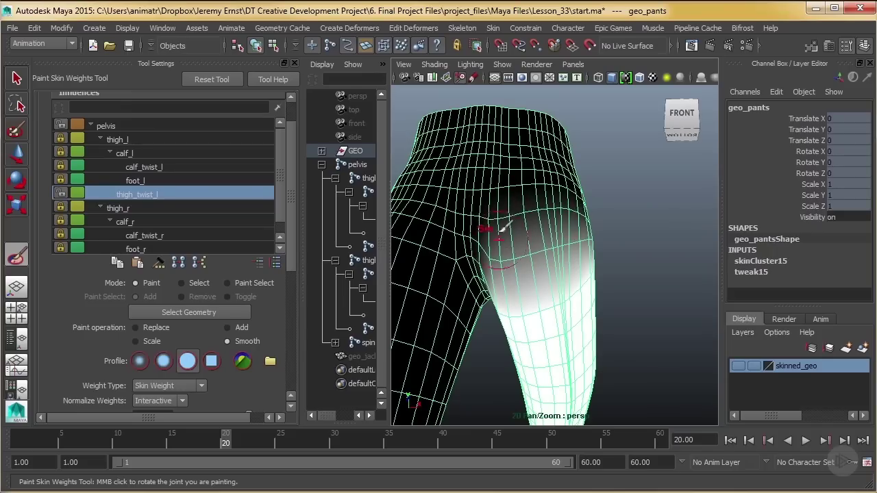
left_click_drag(529, 186, 507, 293, "alt")
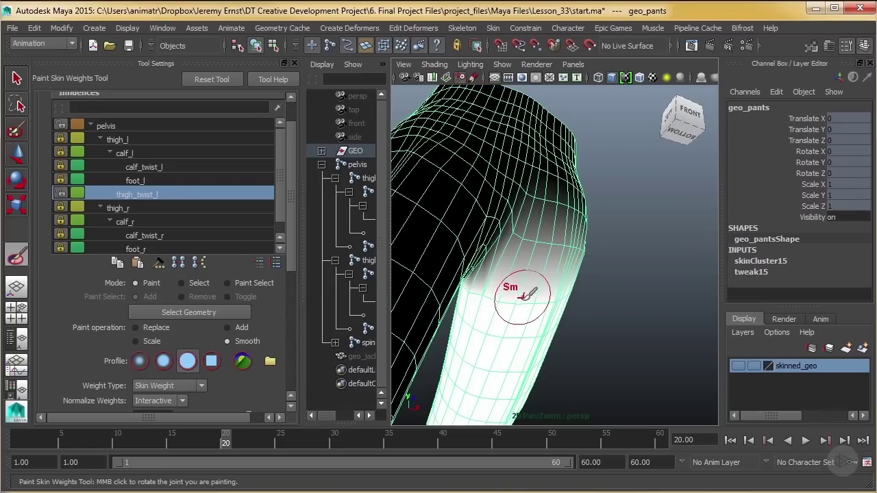
left_click_drag(581, 299, 552, 218, "alt")
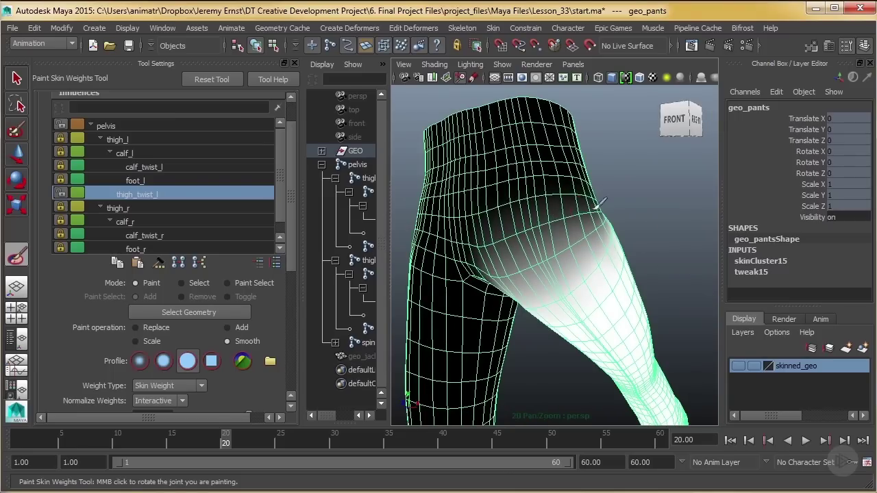
left_click_drag(567, 233, 567, 288, "alt")
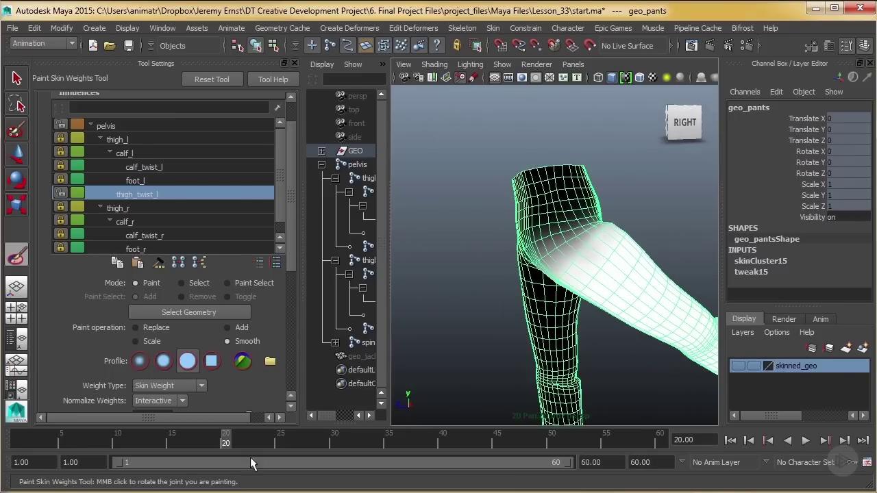
Return to frame 10, leave weight painting and deselect the pants to examine the shaded hip deformation.
left_click_drag(215, 444, 117, 444)
left_click_drag(659, 211, 670, 214, "alt")
key("w")
left_click(637, 303)
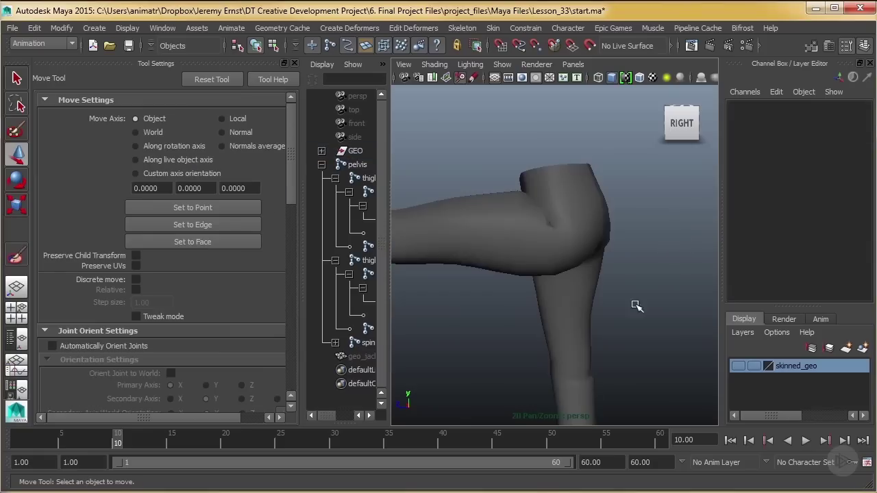
scroll(598, 313, "up", 6)
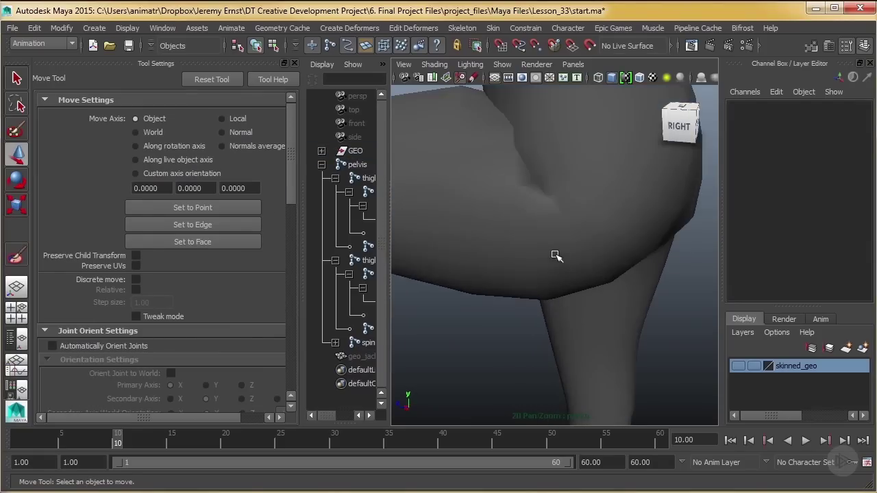
Select the pants and set the thigh_twist_l skin-weight brush to the Add operation with a value of 0.3689.
left_click(541, 202)
left_click_drag(542, 202, 505, 185, "alt")
scroll(503, 233, "up", 3)
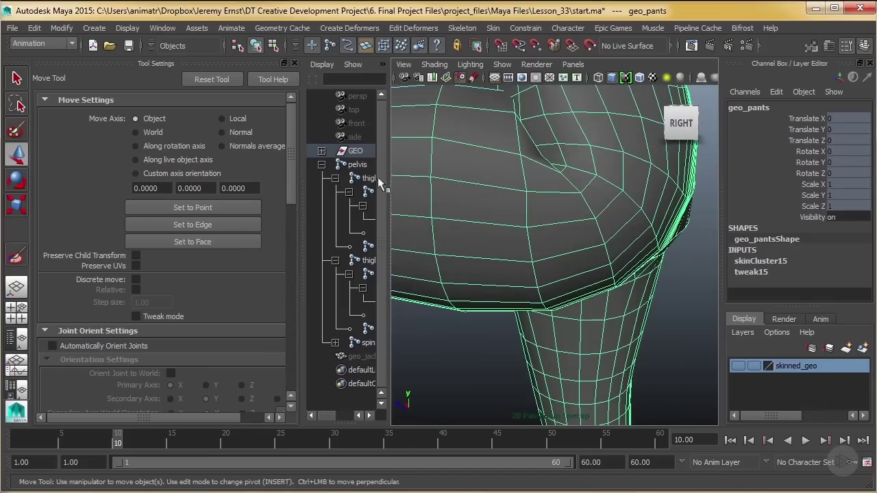
scroll(569, 150, "down", 1)
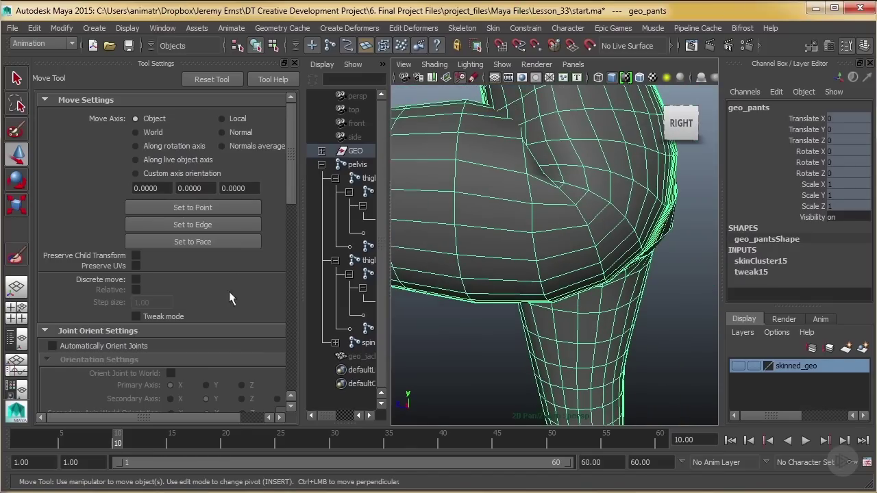
left_click(16, 255)
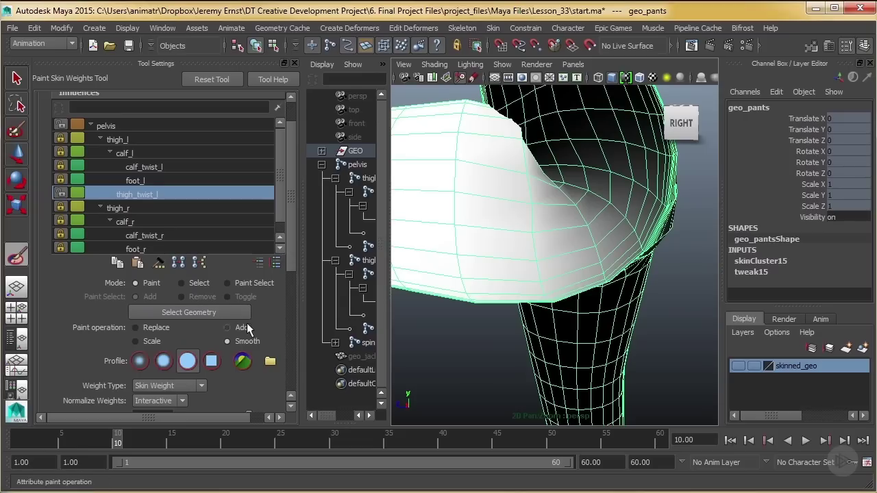
scroll(287, 252, "down", 5)
scroll(238, 319, "up", 3)
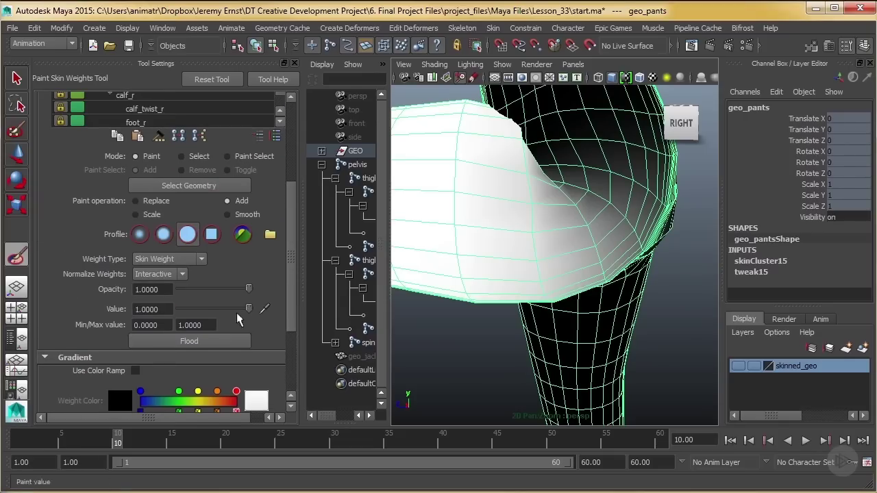
Shrink the brush and add thigh_twist_l weight along the side hip crease of the raised thigh at frame 10.
middle_click_drag(617, 194, 595, 271, "alt")
right_click_drag(595, 272, 641, 269, "alt")
key("b")
mouse_move(532, 254)
left_mouse_down()
mouse_move(477, 252)
mouse_move(446, 240)
left_mouse_up()
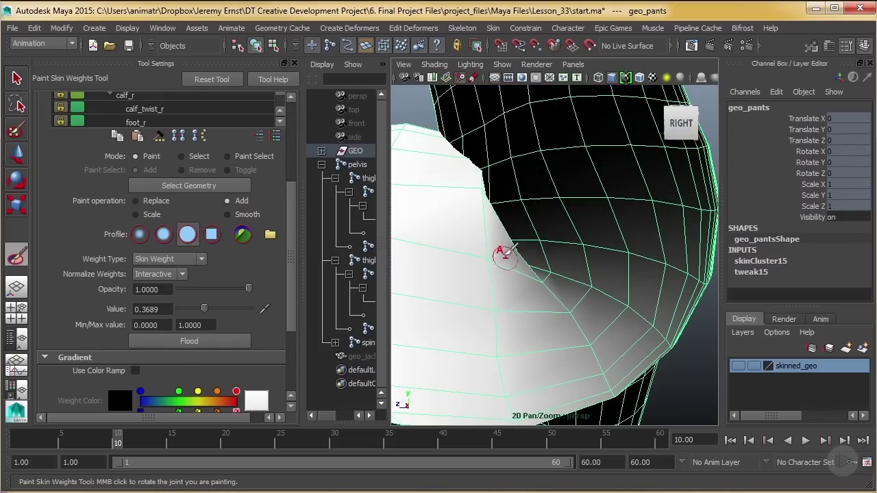
mouse_move(519, 244)
left_mouse_down()
mouse_move(489, 196)
mouse_move(498, 219)
mouse_move(496, 192)
mouse_move(498, 211)
left_mouse_up()
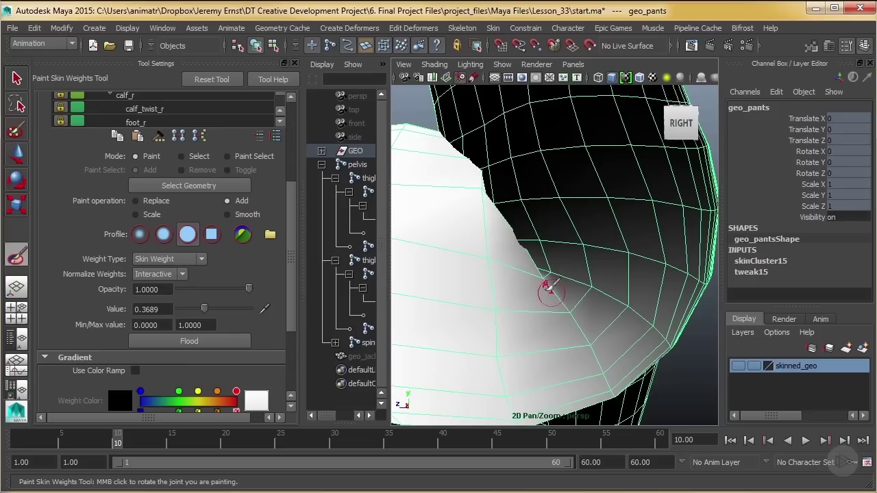
mouse_move(549, 280)
left_mouse_down()
mouse_move(539, 275)
mouse_move(547, 285)
left_mouse_up()
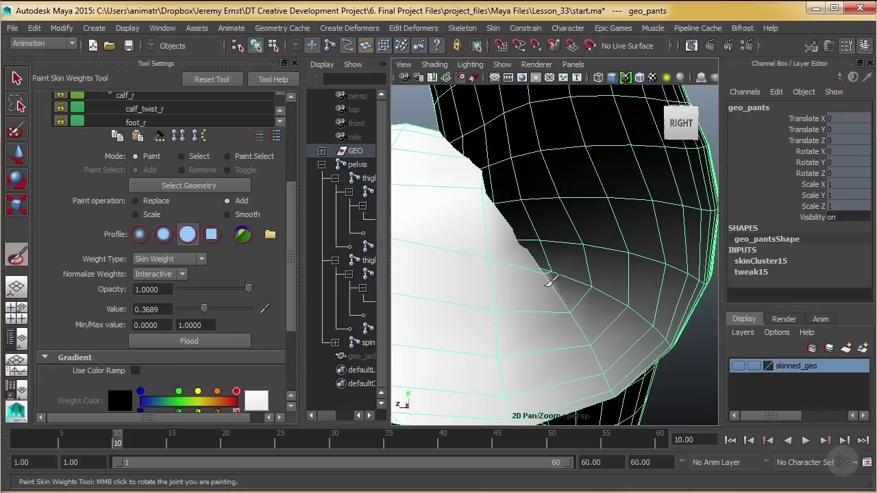
left_click_drag(581, 326, 581, 322)
Leave weight painting and deselect the pants to examine the shaded hip crease of the raised leg.
key("w")
left_click(699, 405)
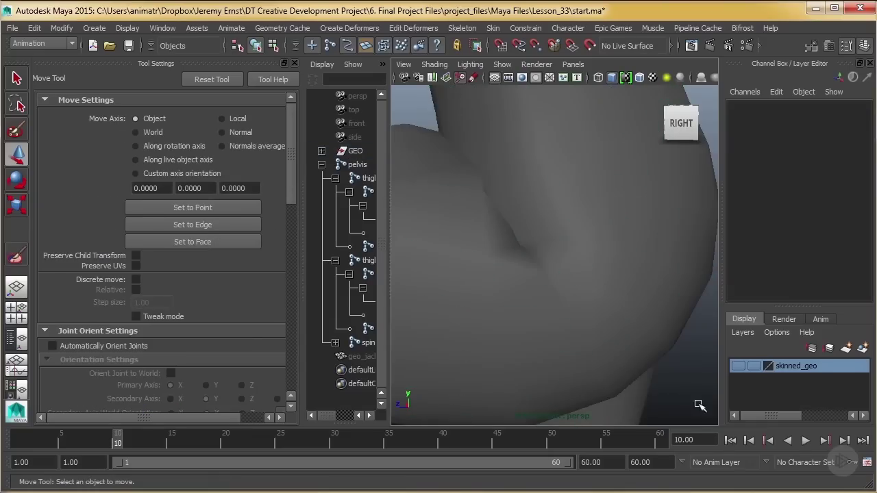
left_click_drag(592, 276, 571, 225, "alt")
Resume painting on the pants, compare the crease across frames 6 to 10, and add thigh_twist_l weight along it at frame 6.
left_click(584, 288)
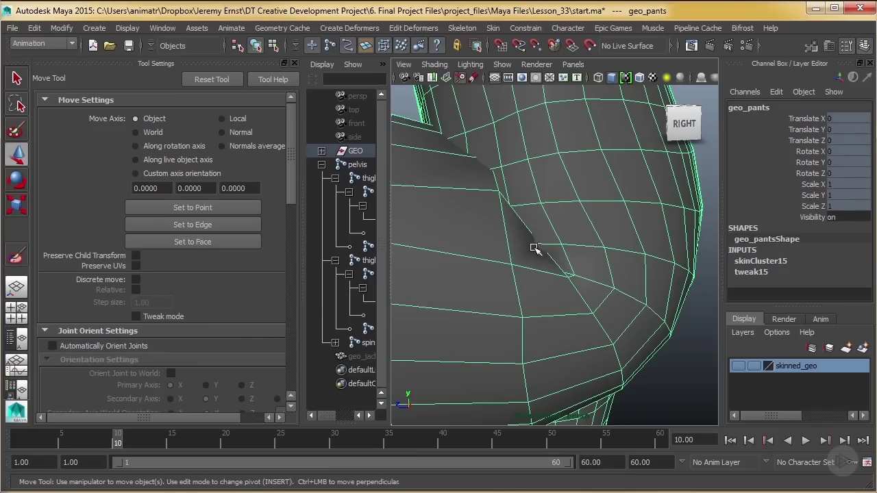
left_click(17, 255)
mouse_move(118, 439)
left_mouse_down()
mouse_move(86, 442)
mouse_move(95, 441)
left_mouse_up()
left_click_drag(607, 206, 507, 247, "alt")
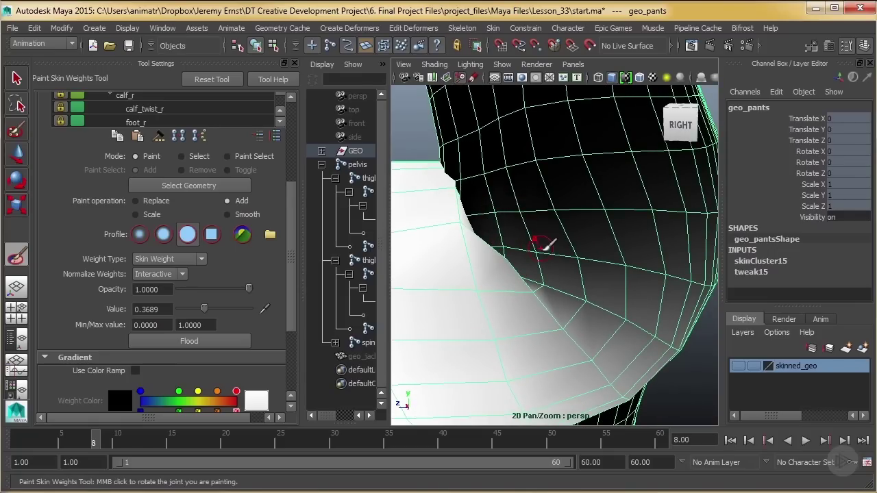
key("alt+period")
key("alt+period")
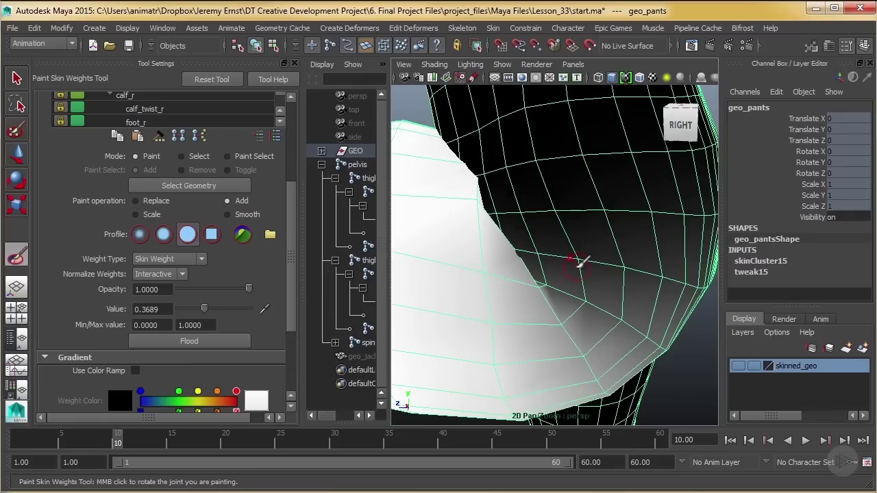
key("alt+comma")
key("alt+comma")
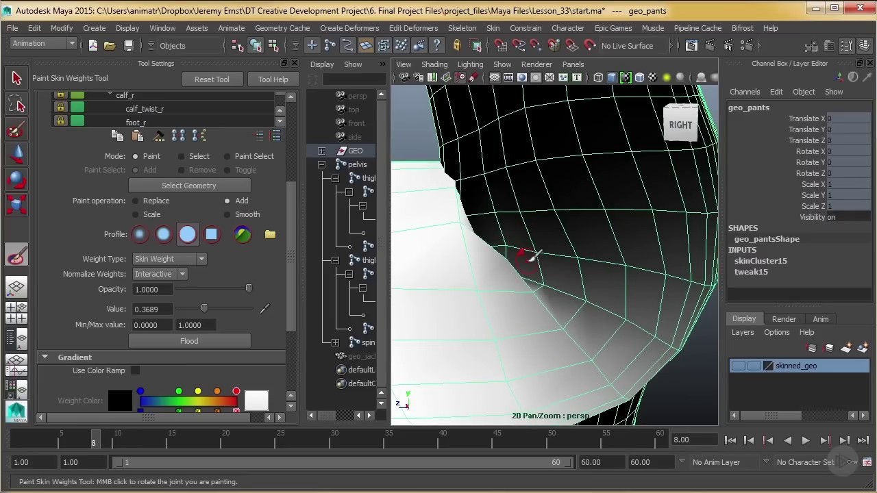
key("alt+comma")
key("alt+comma")
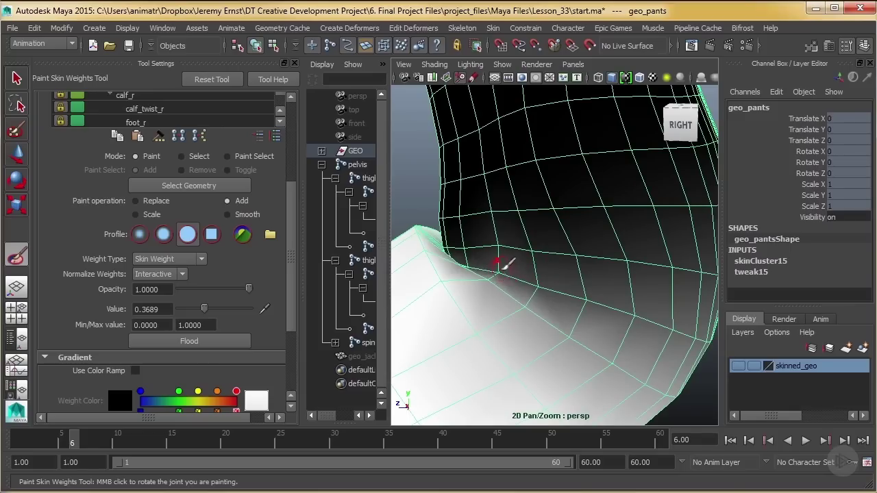
left_click_drag(500, 268, 560, 288)
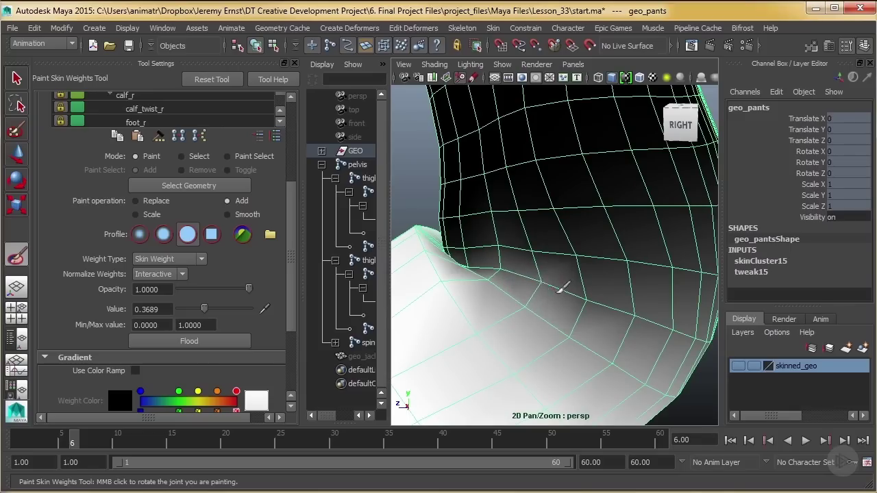
mouse_move(522, 267)
left_mouse_down()
mouse_move(537, 243)
mouse_move(562, 245)
mouse_move(584, 301)
mouse_move(592, 267)
mouse_move(556, 285)
mouse_move(505, 267)
mouse_move(496, 280)
mouse_move(487, 274)
mouse_move(494, 268)
left_mouse_up()
Advance frame by frame to frame 10 to check how the hip crease folds as the leg rises.
key("alt+period")
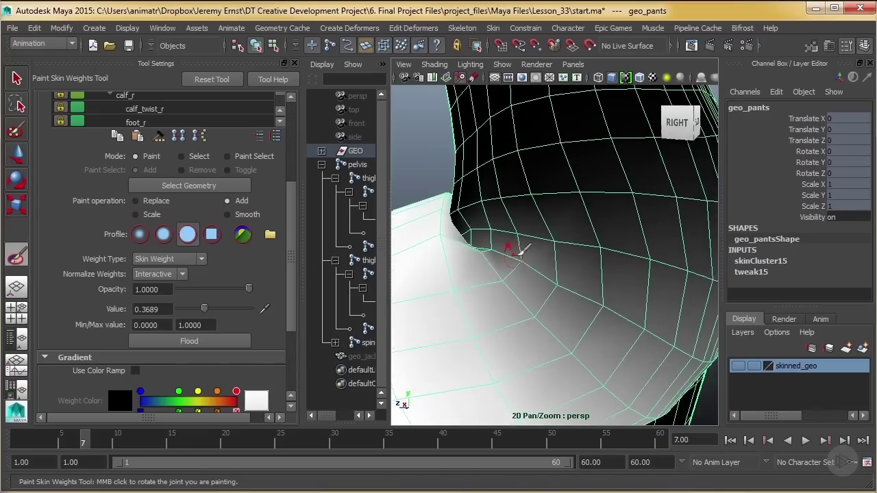
key("alt+period")
key("alt+period")
key("alt+period")
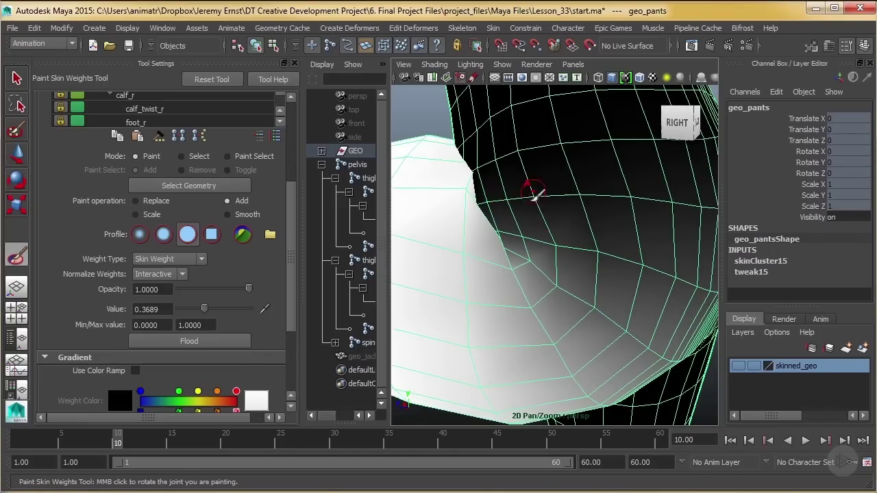
Try adding thigh_twist_l weight on the front of the hip just above the crease, and undo the stroke.
middle_click_drag(532, 190, 531, 182)
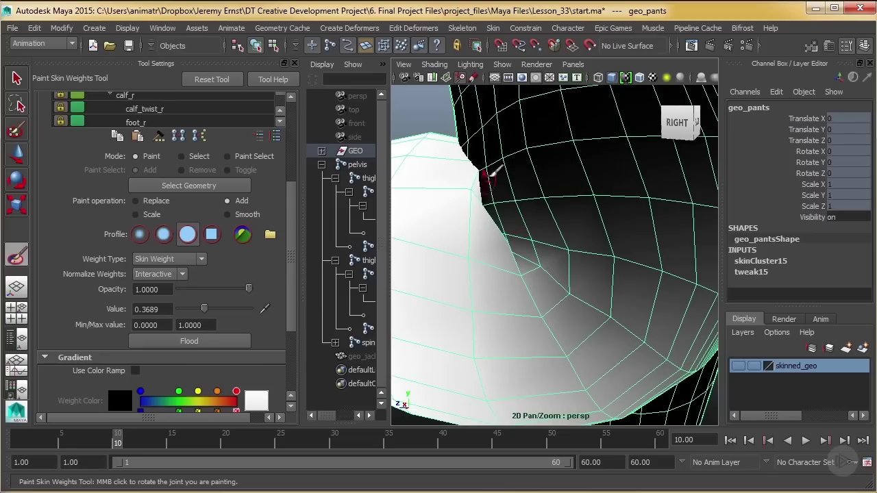
left_click_drag(511, 172, 520, 177)
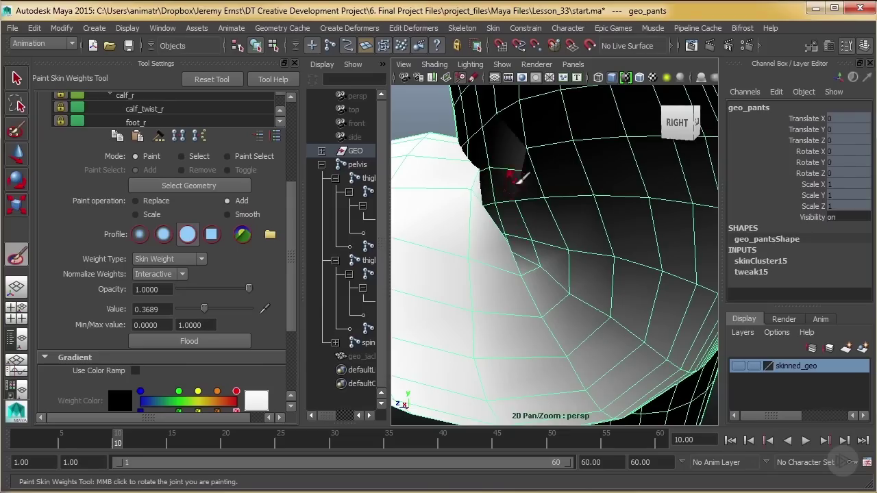
key("ctrl+z")
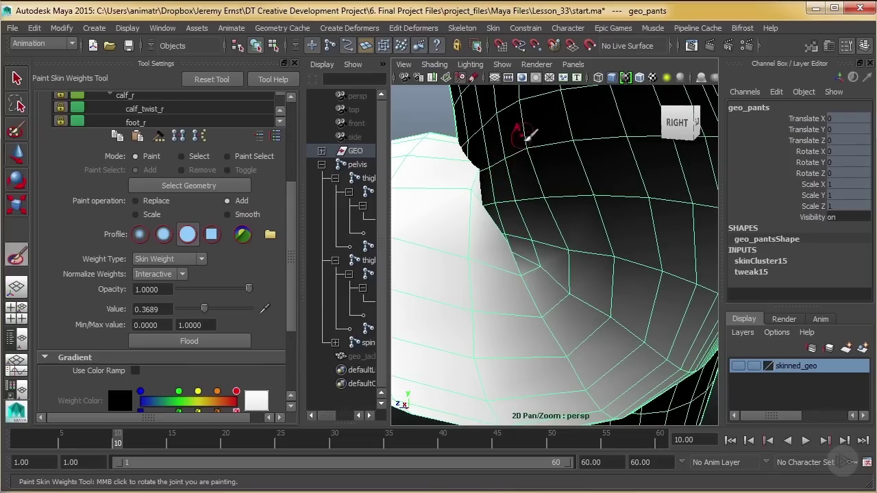
Turn off Color feedback and Show wireframe for the weight brush to examine the plain shaded hip bend.
key("backslash")
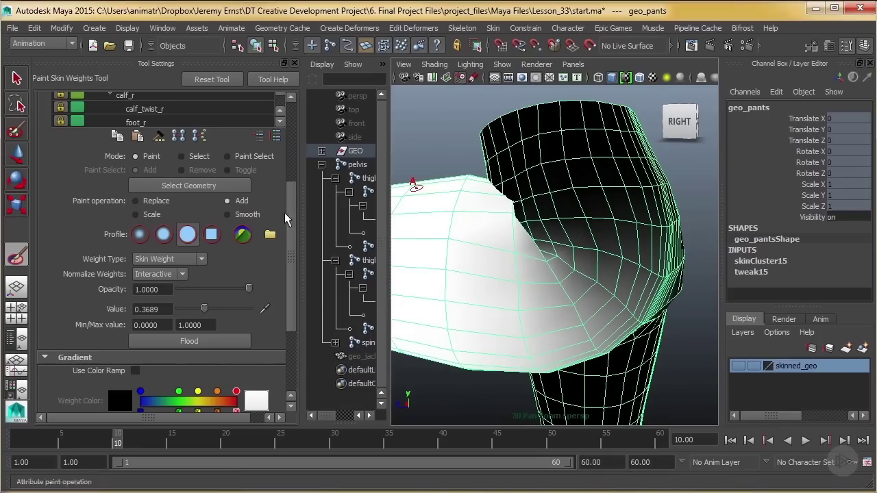
scroll(295, 227, "down", 1)
left_click_drag(294, 221, 295, 299)
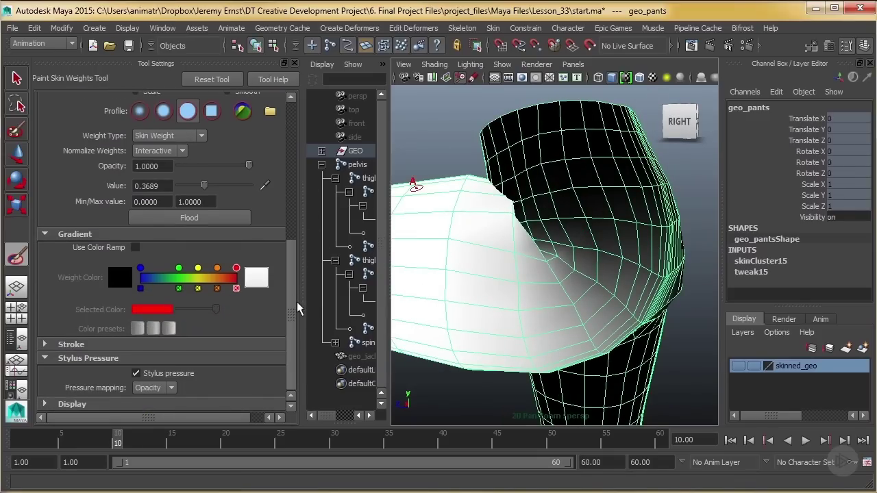
left_click(157, 405)
scroll(289, 312, "down", 3)
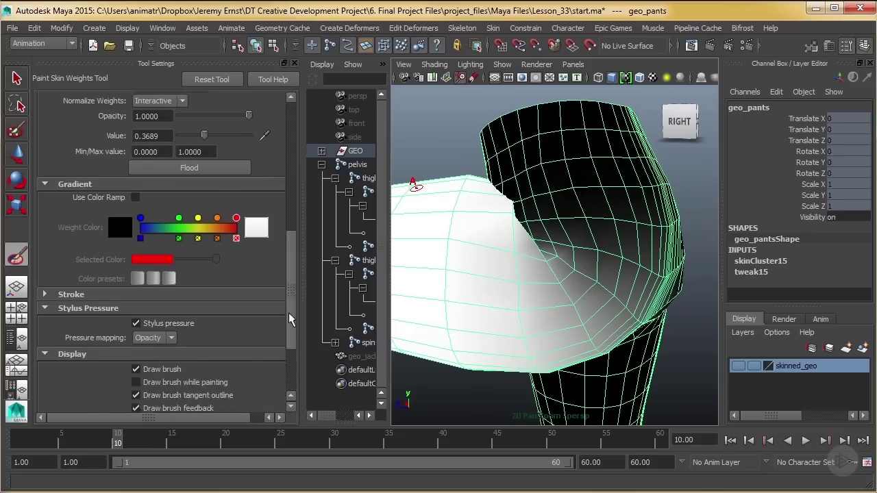
left_click_drag(289, 313, 287, 355)
left_click(183, 341)
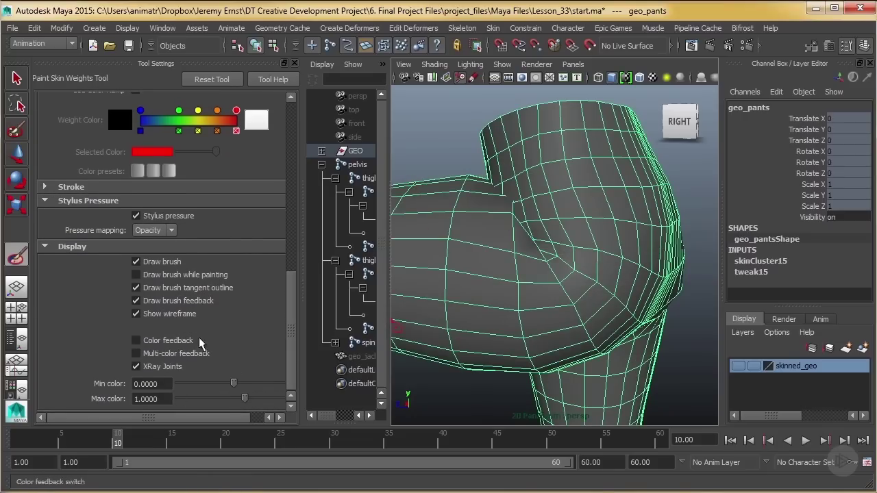
left_click(182, 314)
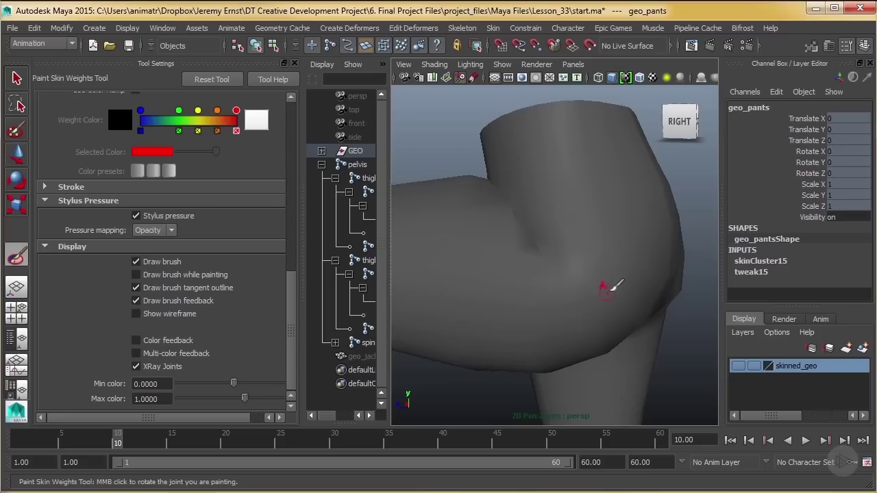
mouse_move(607, 288)
left_mouse_down("alt")
mouse_move(558, 304)
mouse_move(591, 288)
mouse_move(639, 325)
mouse_move(569, 295)
mouse_move(514, 295)
mouse_move(647, 325)
mouse_move(601, 313)
mouse_move(689, 239)
mouse_move(637, 241)
mouse_move(548, 297)
mouse_move(580, 253)
mouse_move(563, 310)
mouse_move(582, 327)
left_mouse_up("alt")
Toggle Color feedback on and off again to compare the weights with the shaded deformation at the side and back of the hip.
left_click(136, 341)
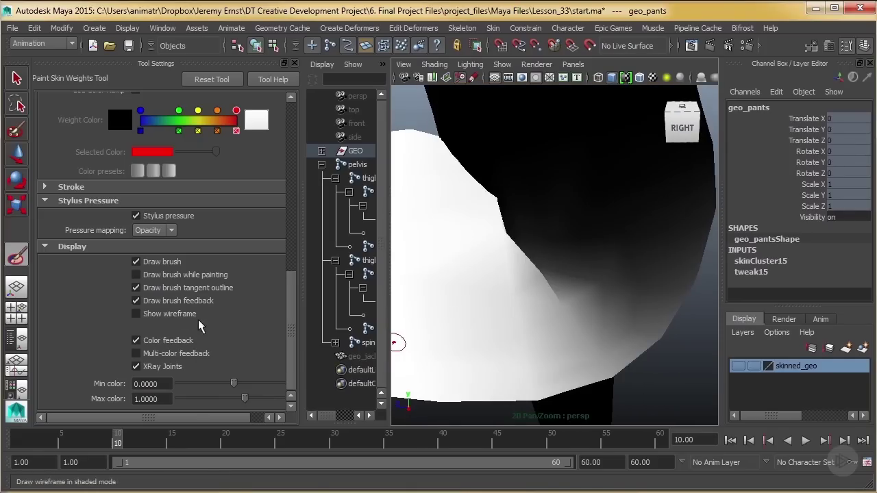
left_click(165, 341)
mouse_move(597, 259)
left_mouse_down("alt")
mouse_move(598, 249)
mouse_move(525, 240)
mouse_move(494, 264)
left_mouse_up("alt")
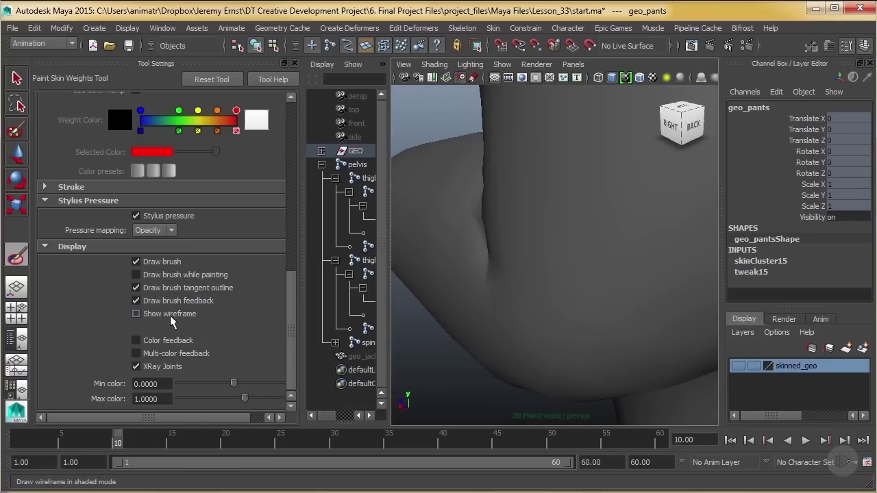
Turn Show wireframe and Color feedback back on for the weight brush.
left_click(169, 314)
left_click(173, 340)
mouse_move(564, 260)
left_mouse_down("alt")
mouse_move(503, 253)
mouse_move(508, 219)
left_mouse_up("alt")
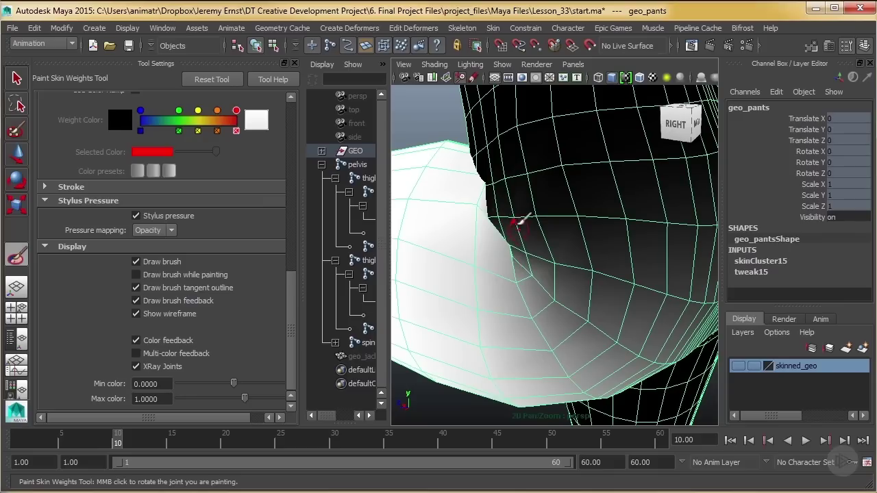
Examine the thigh_twist_l weight falloff around the hip crease, the underside of the raised thigh and the buttock at frame 10.
scroll(545, 302, "down", 2)
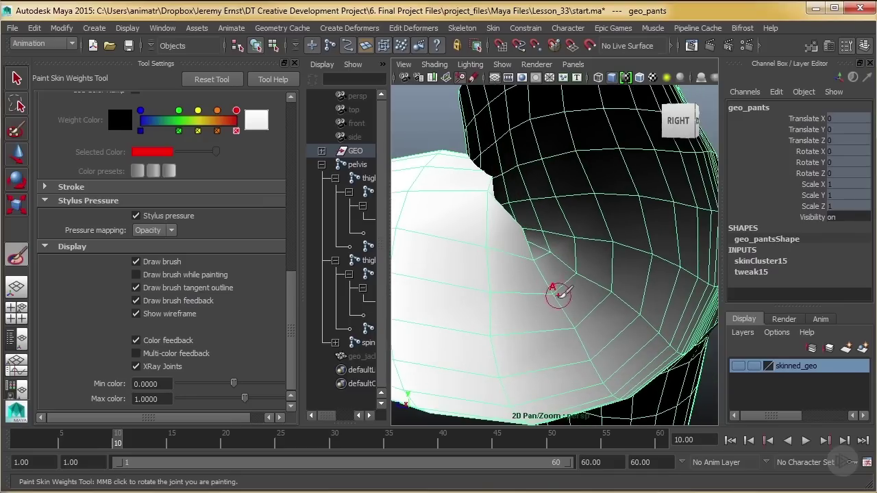
scroll(563, 316, "down", 3)
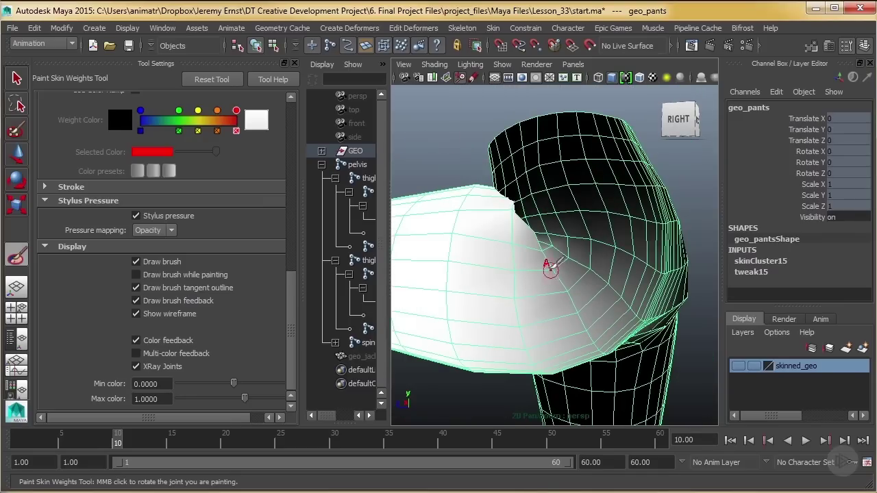
left_click_drag(574, 302, 611, 269, "alt")
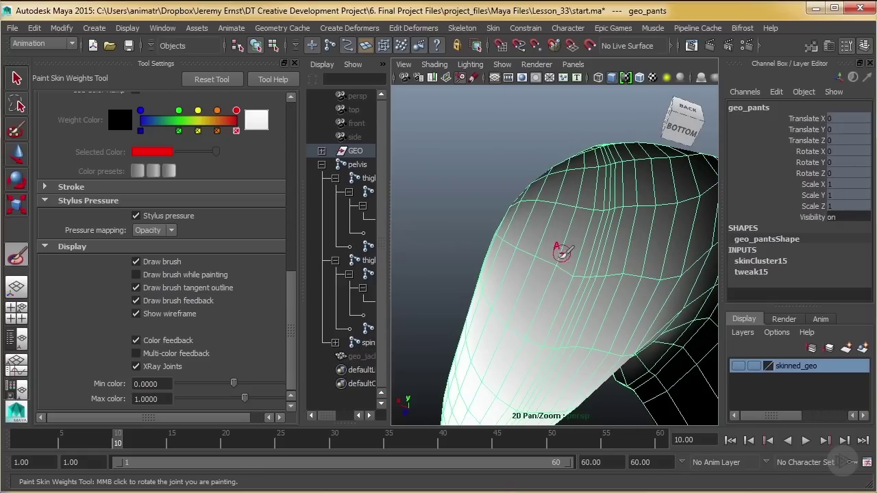
left_click_drag(606, 256, 582, 256, "alt")
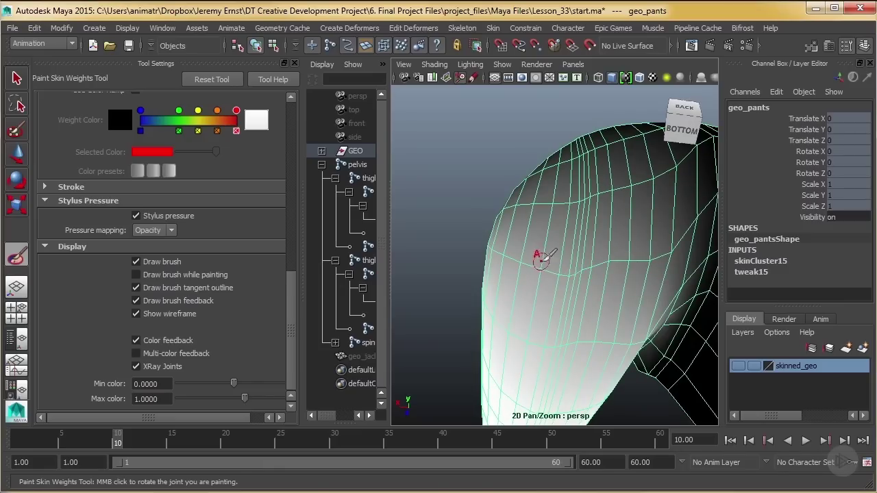
left_click_drag(617, 273, 572, 243, "alt")
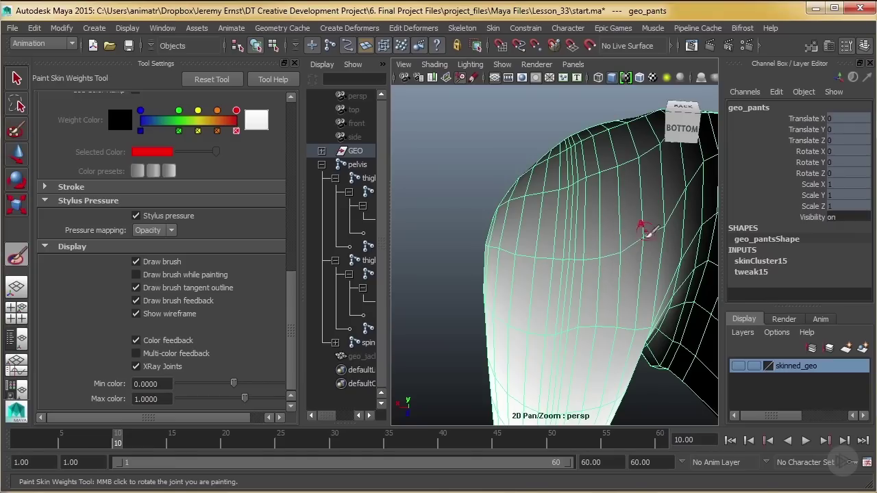
left_click_drag(603, 302, 556, 321, "alt")
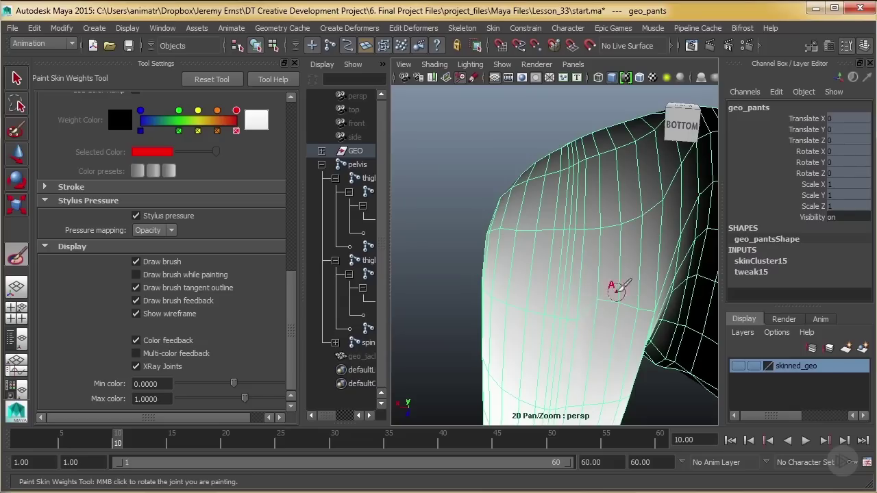
left_click_drag(613, 324, 551, 250, "alt")
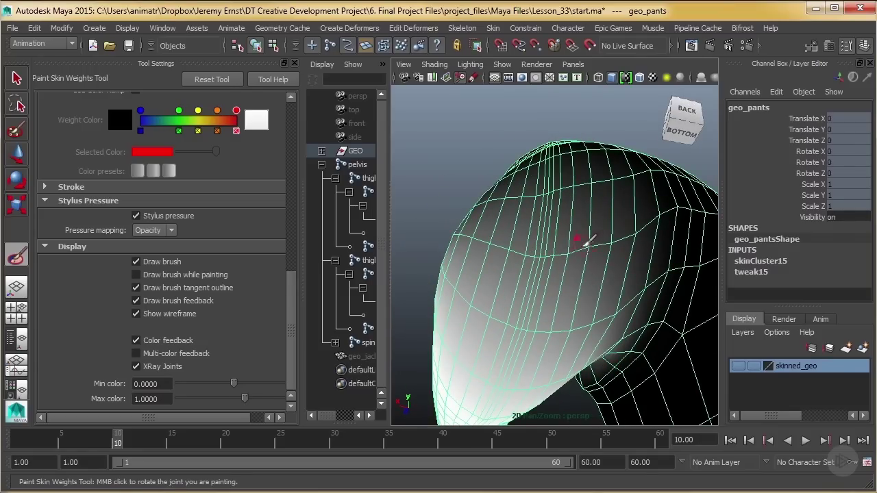
left_click_drag(605, 238, 648, 272, "alt")
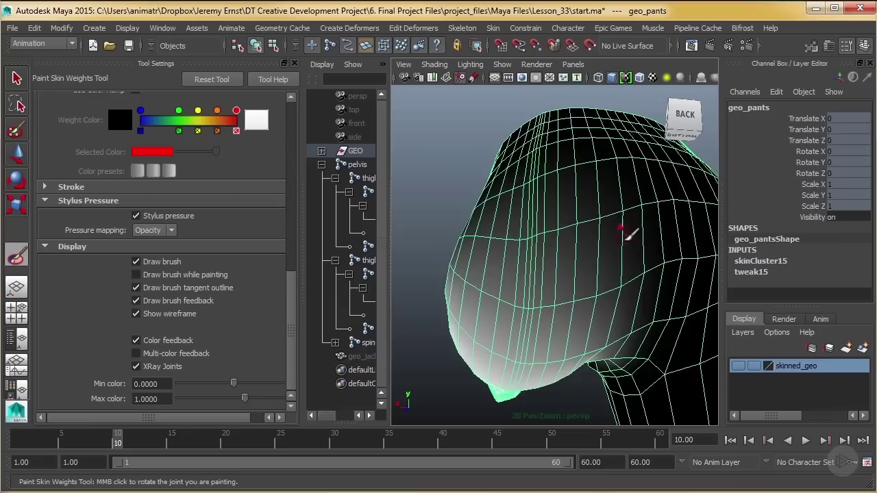
mouse_move(631, 231)
left_mouse_down("alt")
mouse_move(657, 254)
mouse_move(623, 212)
mouse_move(568, 169)
mouse_move(564, 247)
mouse_move(557, 250)
left_mouse_up("alt")
Leave weight painting, deselect the pants and check the shaded hip in the backward leg pose at frame 20.
key("w")
left_click(694, 255)
mouse_move(615, 294)
left_mouse_down("alt")
mouse_move(696, 326)
mouse_move(641, 227)
mouse_move(557, 170)
mouse_move(607, 308)
mouse_move(536, 353)
left_mouse_up("alt")
left_click(224, 444)
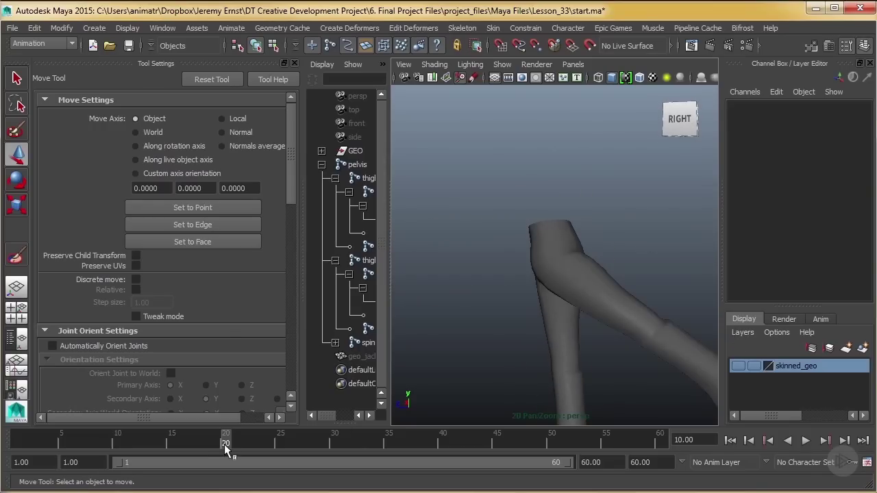
left_click_drag(578, 286, 608, 344, "alt")
Go to frame 40 and examine the shaded hip and groin deformation all around with the leg raised sideways.
left_click_drag(312, 452, 443, 446)
left_click_drag(596, 318, 610, 314, "alt")
right_click_drag(534, 336, 622, 337, "alt")
left_click_drag(627, 336, 411, 322, "alt")
left_click(483, 310)
left_click_drag(483, 309, 581, 335, "alt")
left_click_drag(518, 328, 629, 306, "alt")
left_click(645, 209)
right_click_drag(613, 273, 567, 181, "alt")
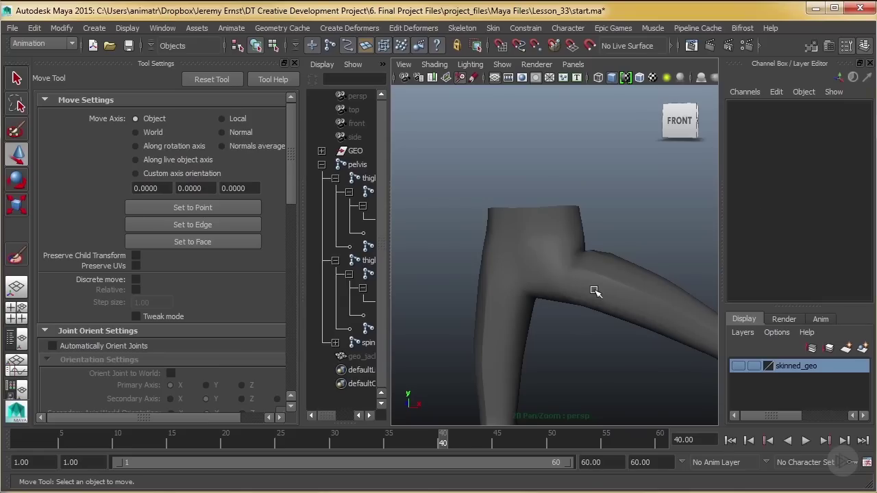
left_click_drag(595, 291, 622, 317, "alt")
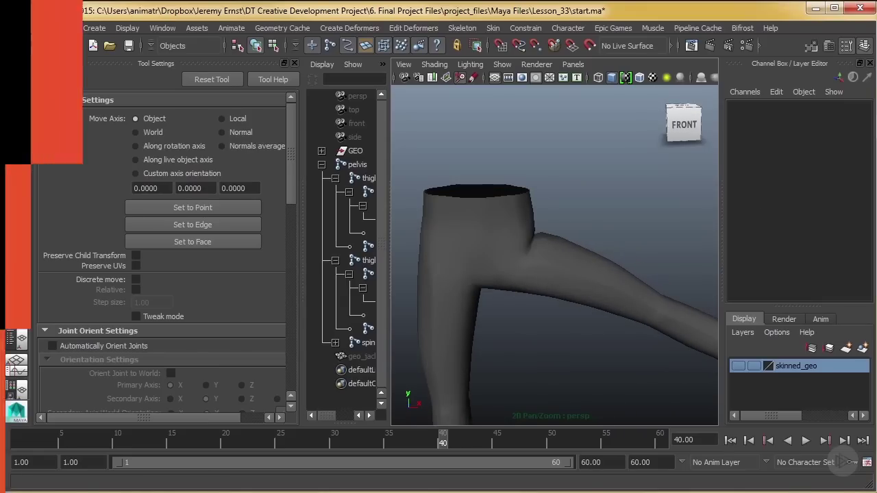